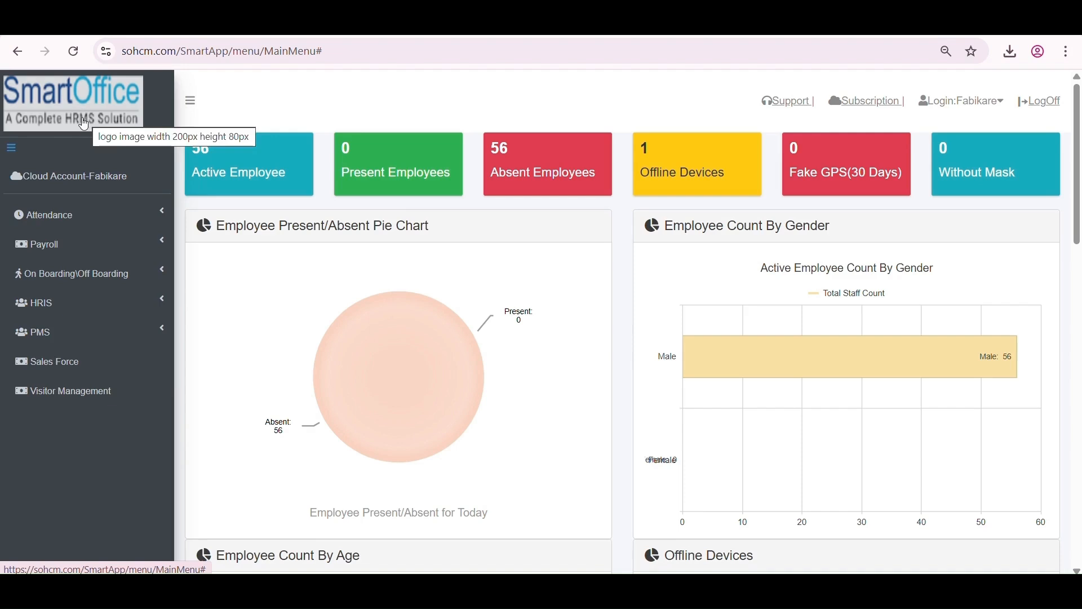
Open the Public Holiday list in the attendance Classified Master and bring up the Christmas holiday's details.
click(107, 213)
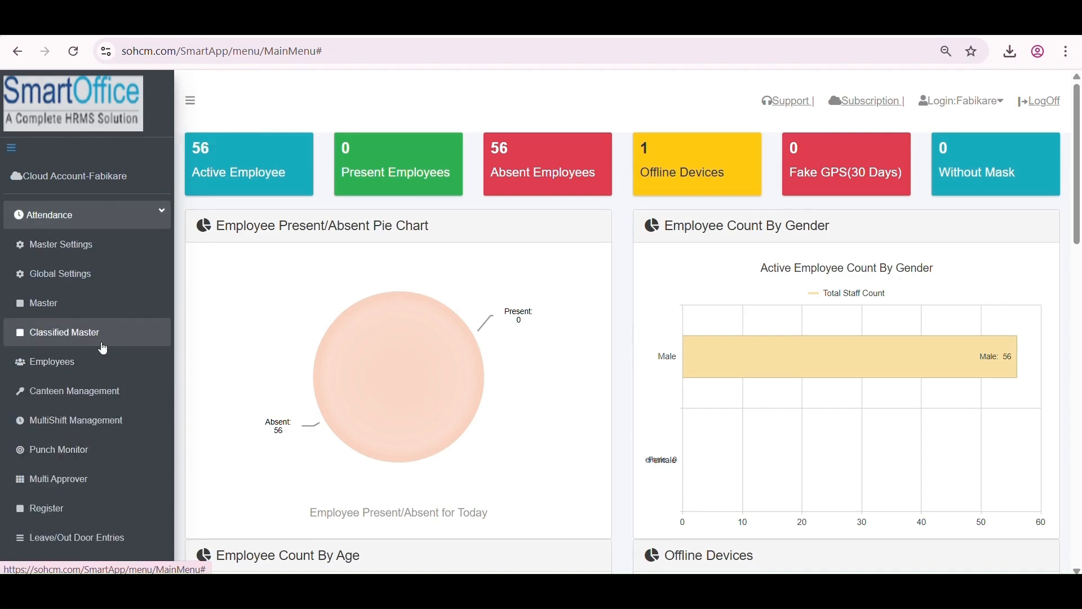
click(102, 347)
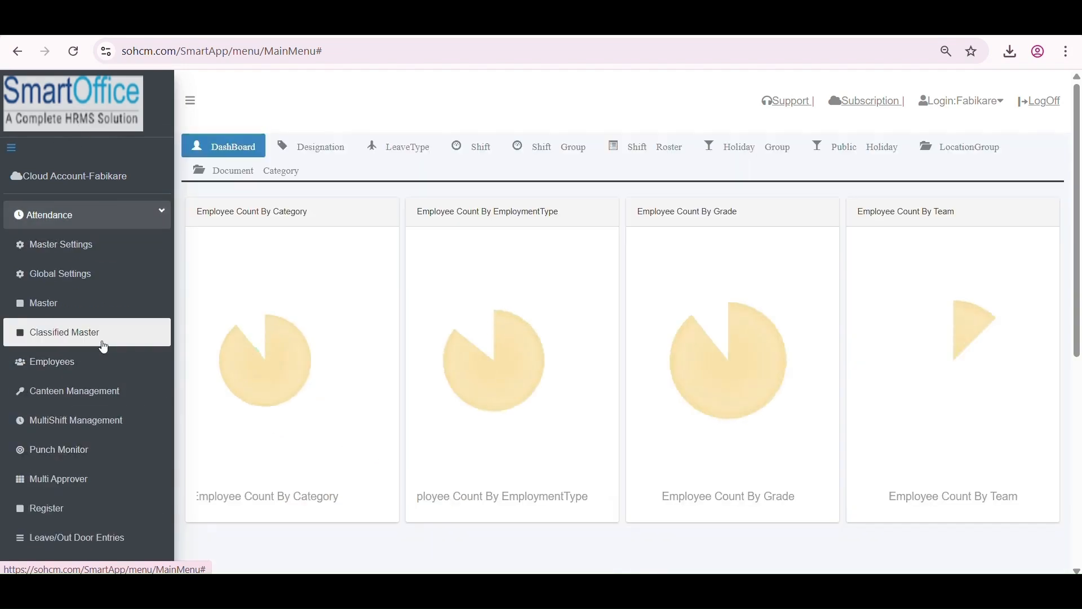
click(879, 146)
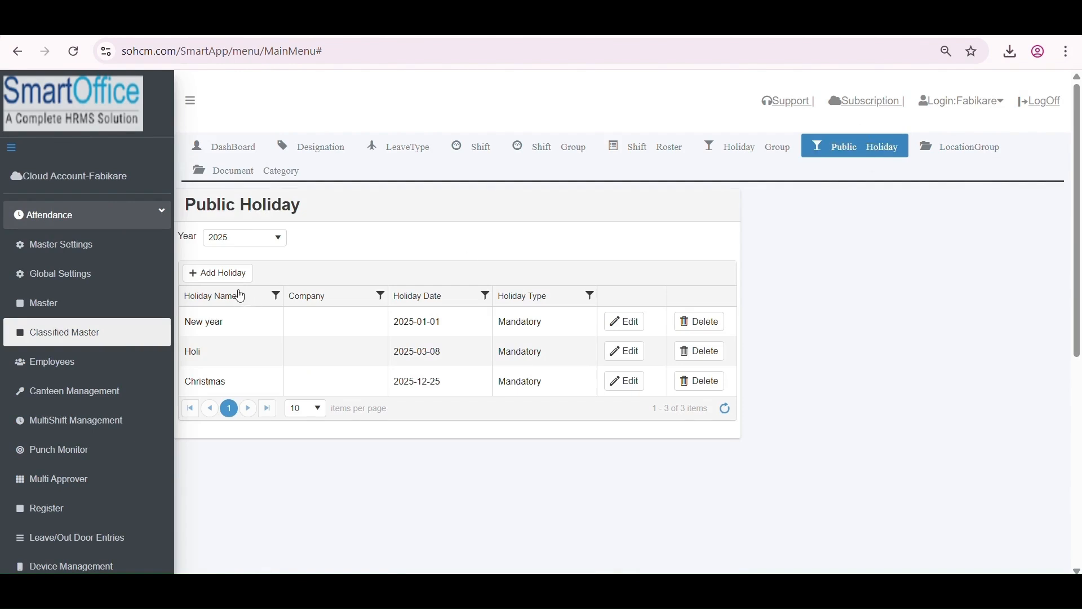
click(214, 273)
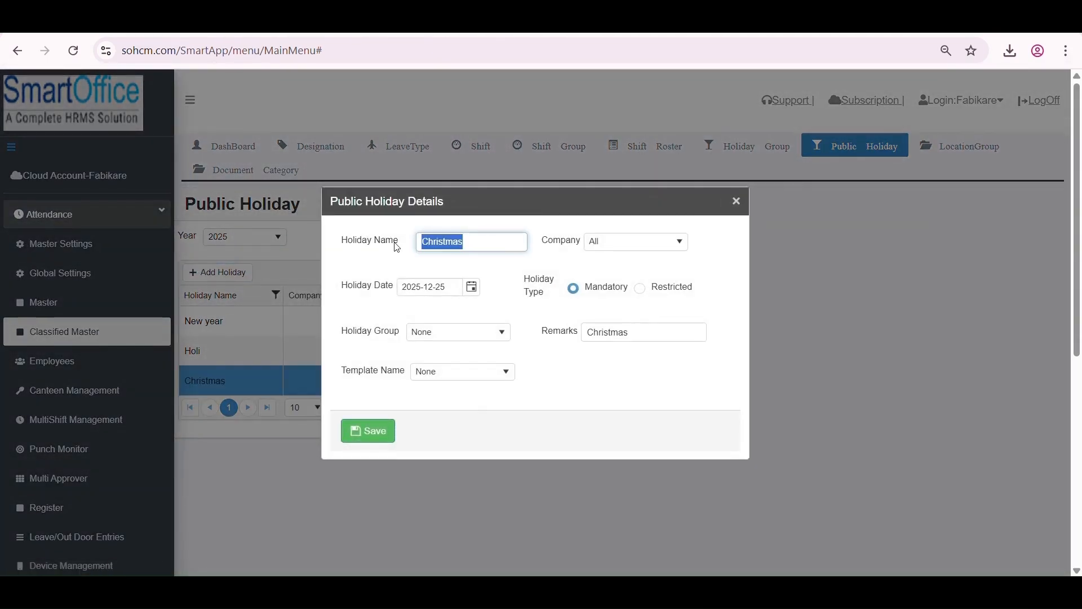
Examine the Christmas holiday's name, company options, date and holiday type.
click(601, 242)
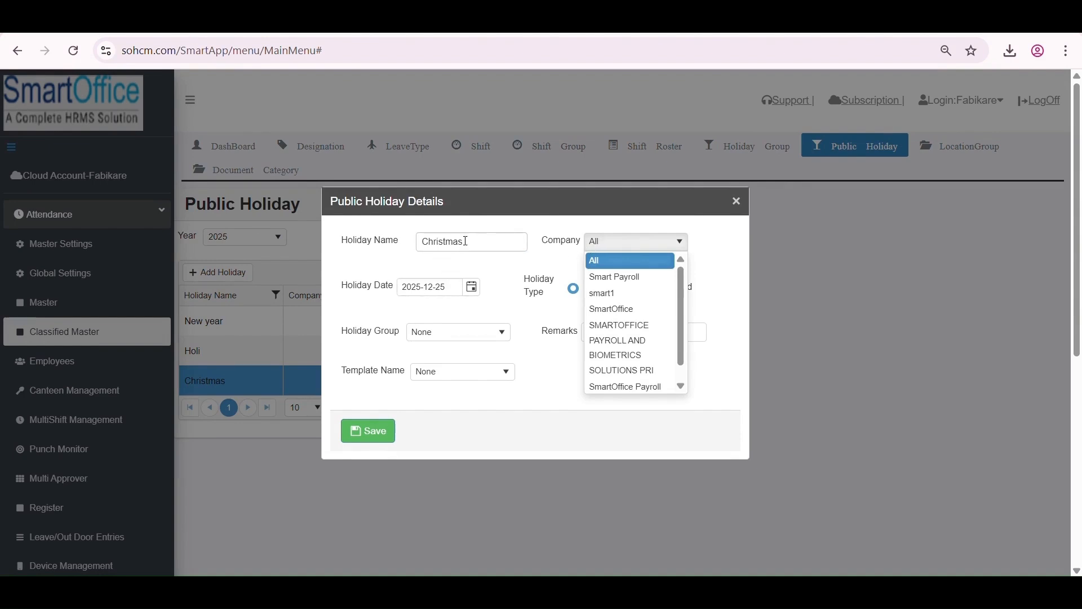
double_click(463, 244)
click(632, 242)
click(484, 270)
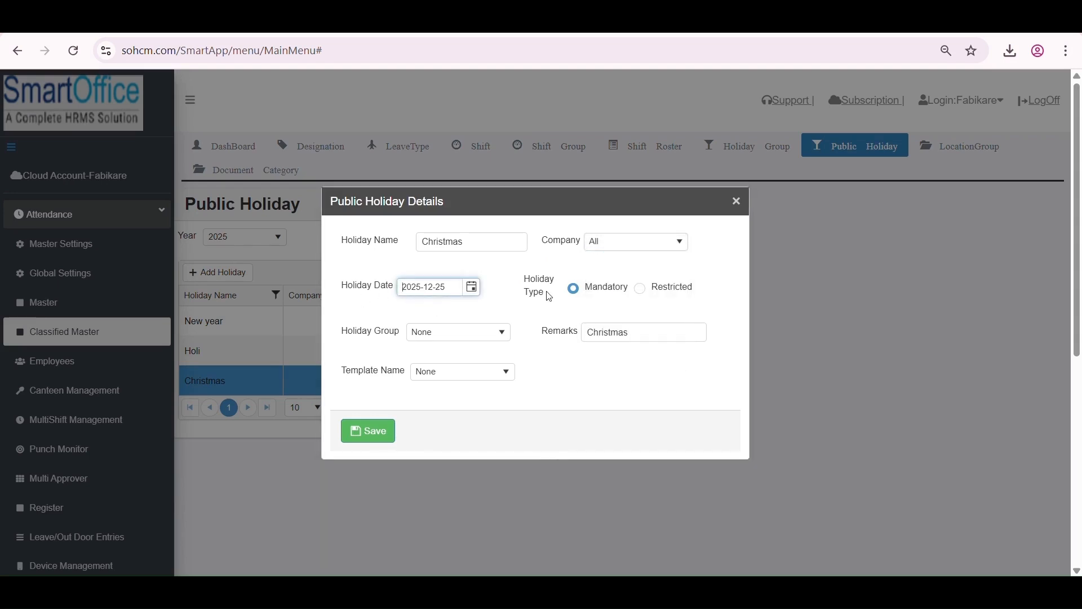
triple_click(529, 285)
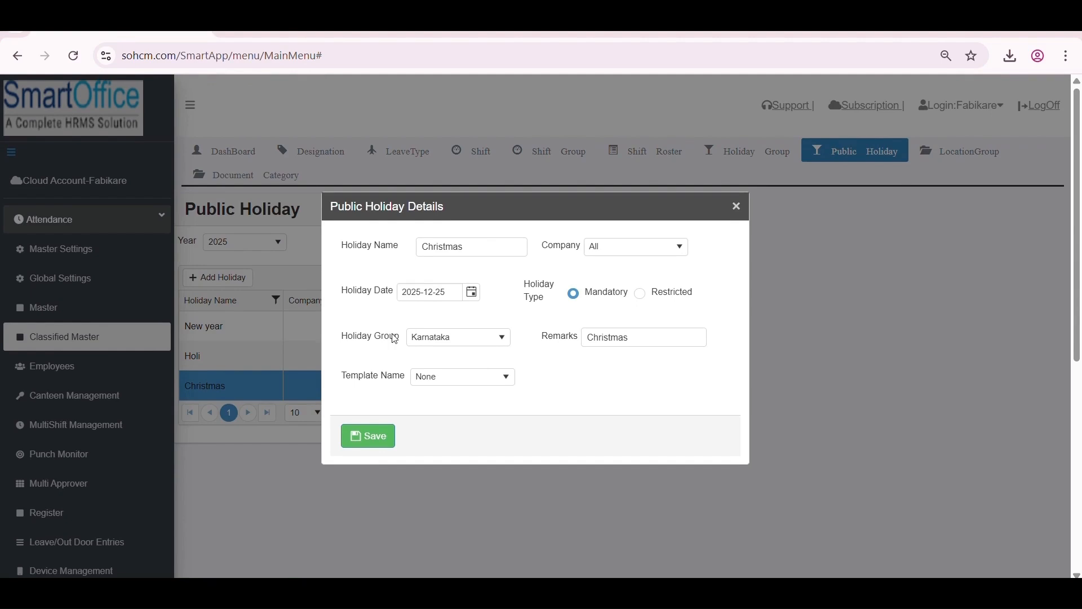
Save the Christmas holiday with holiday group Karnataka and the remark Christmas.
click(454, 341)
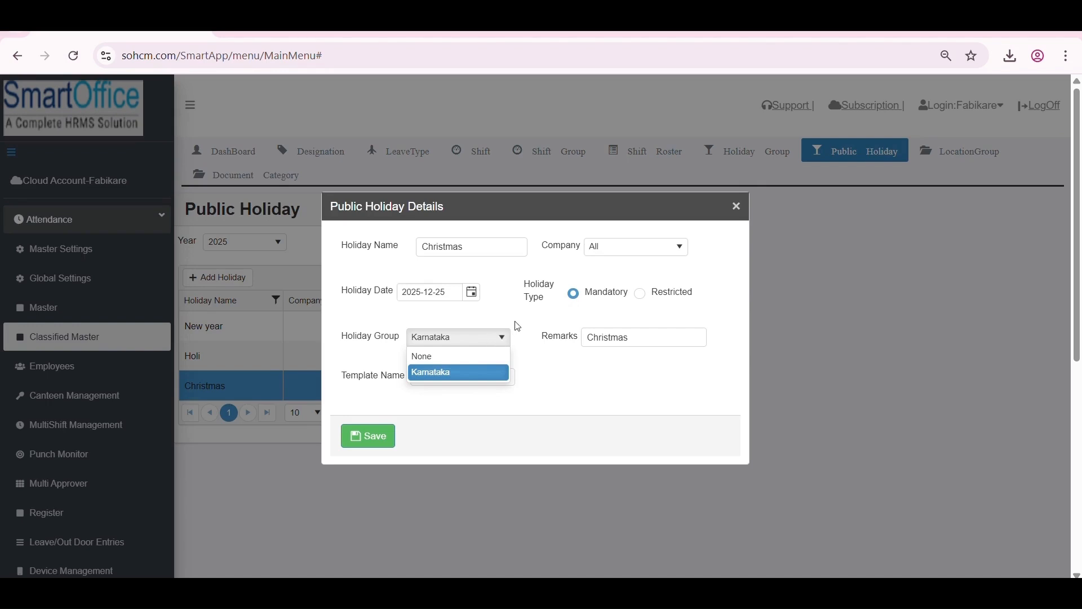
click(534, 317)
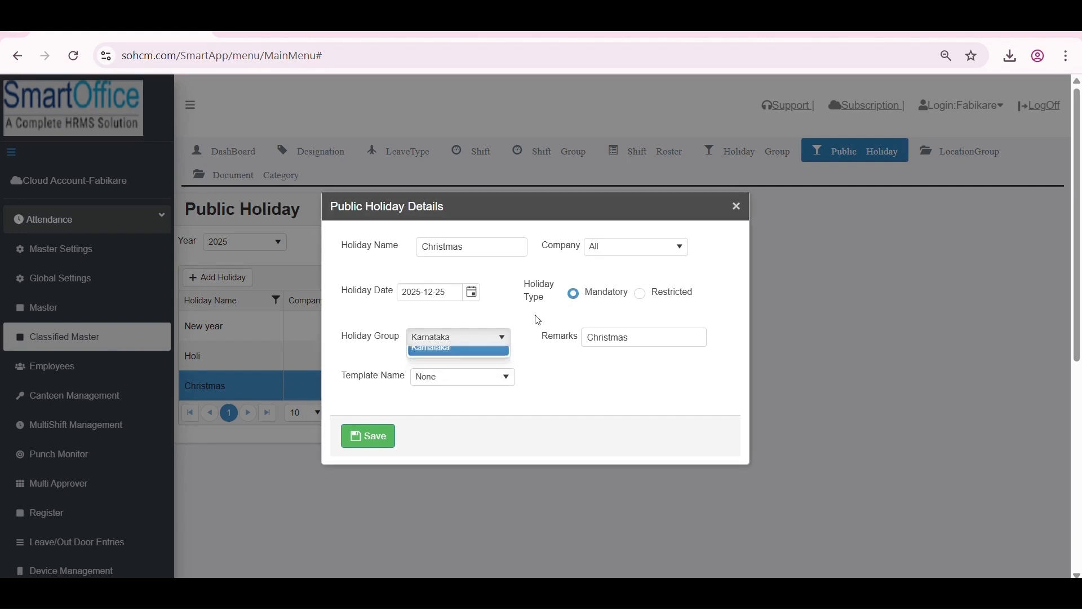
drag(590, 338, 668, 340)
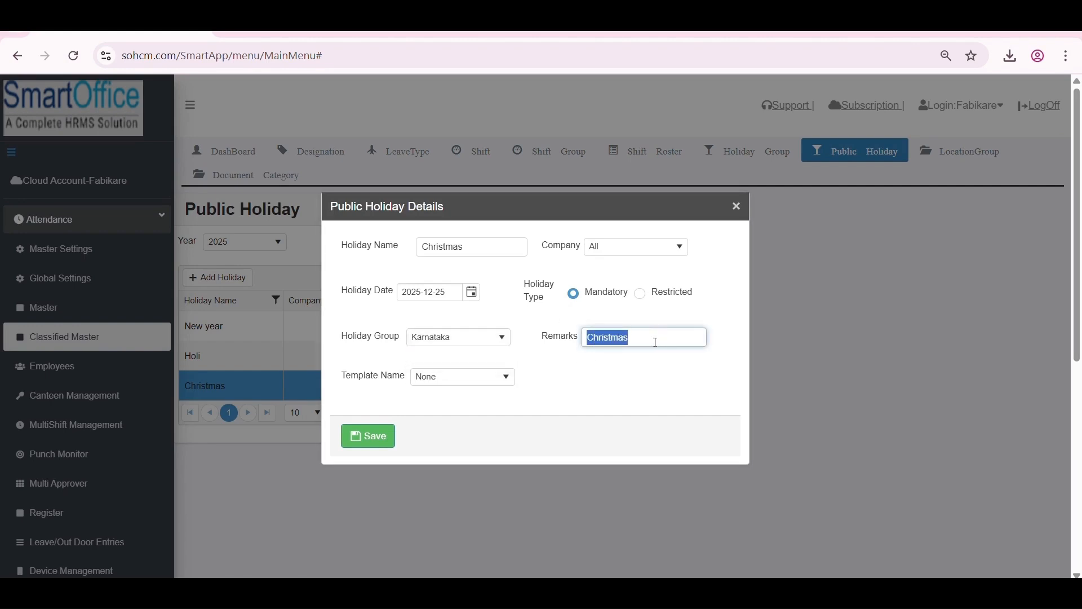
click(541, 389)
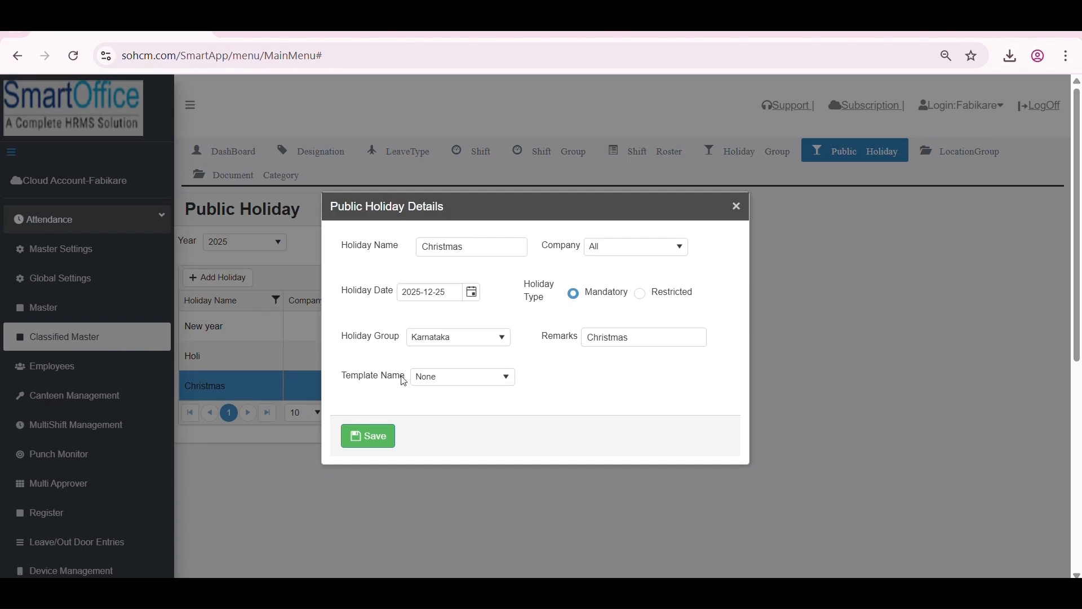
click(377, 443)
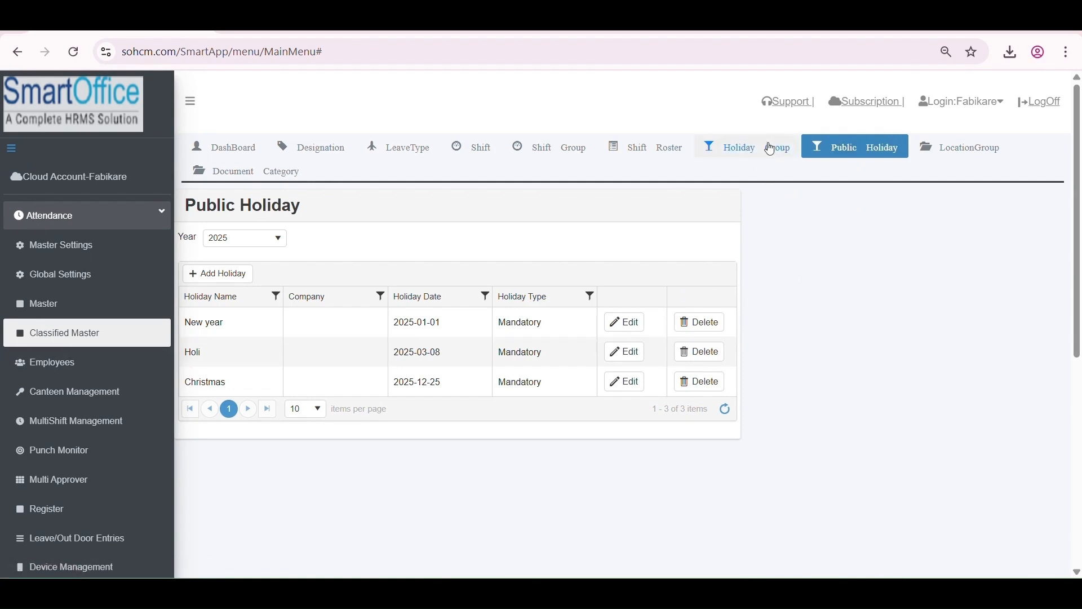
Add a holiday group with code MAH and name MAHARASTRA, leaving the description empty, and save it.
click(752, 153)
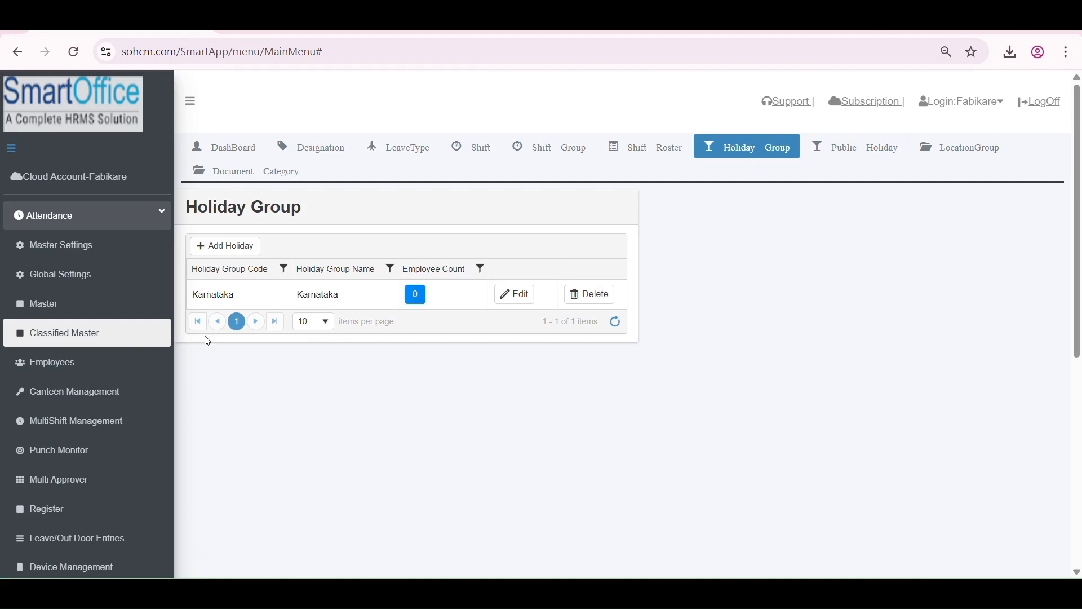
click(236, 250)
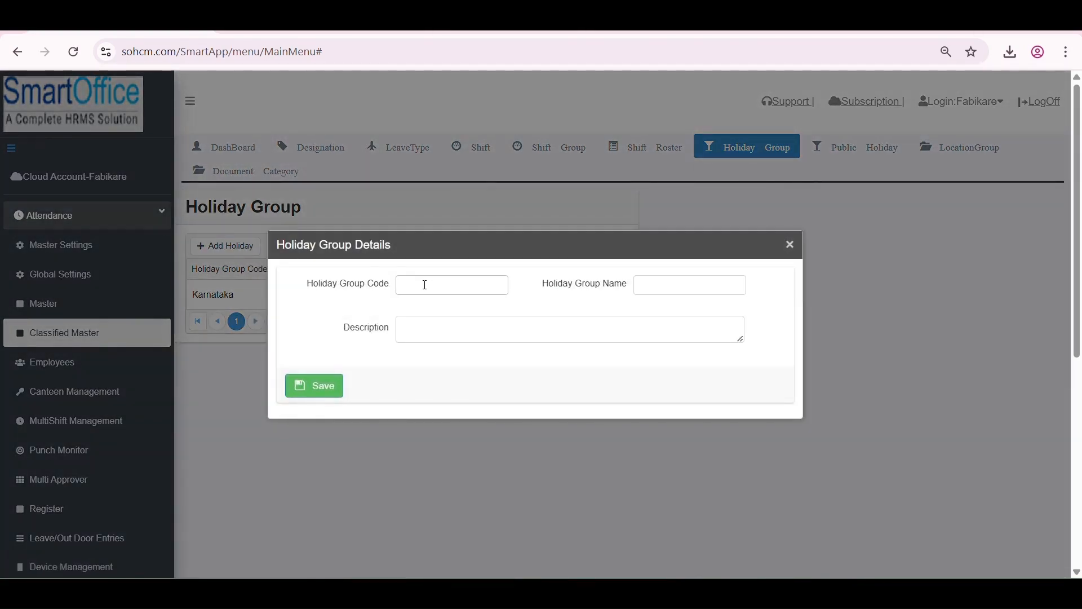
click(425, 285)
text(M)
key(Caps_Lock)
text(AH)
click(671, 284)
text(MAHARASTRA)
click(463, 330)
click(331, 386)
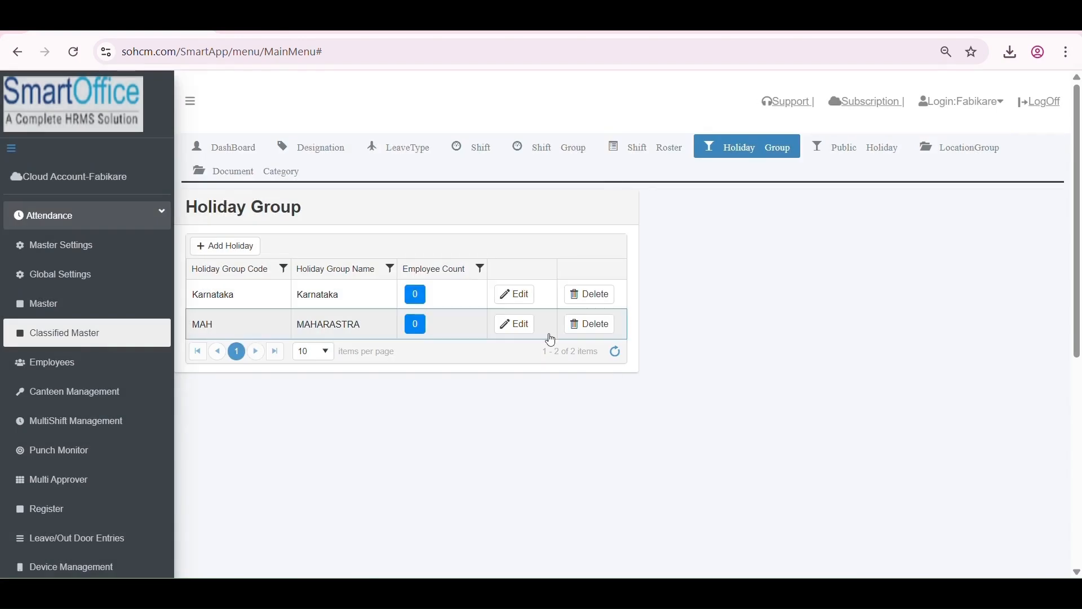
Start a new public holiday entry to check its Holiday Group options, and close it without saving.
click(869, 146)
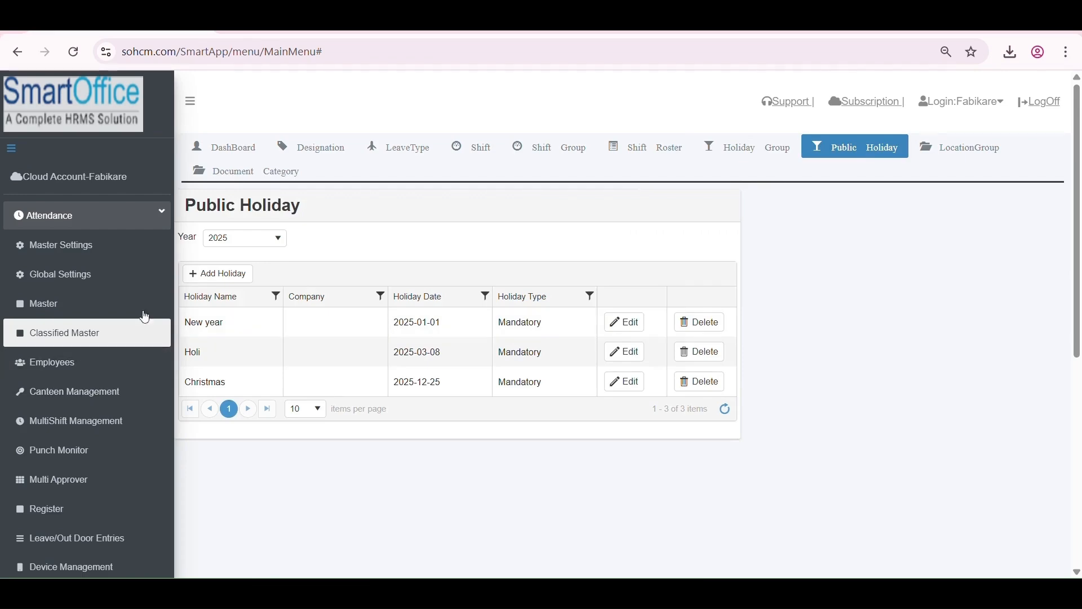
click(249, 274)
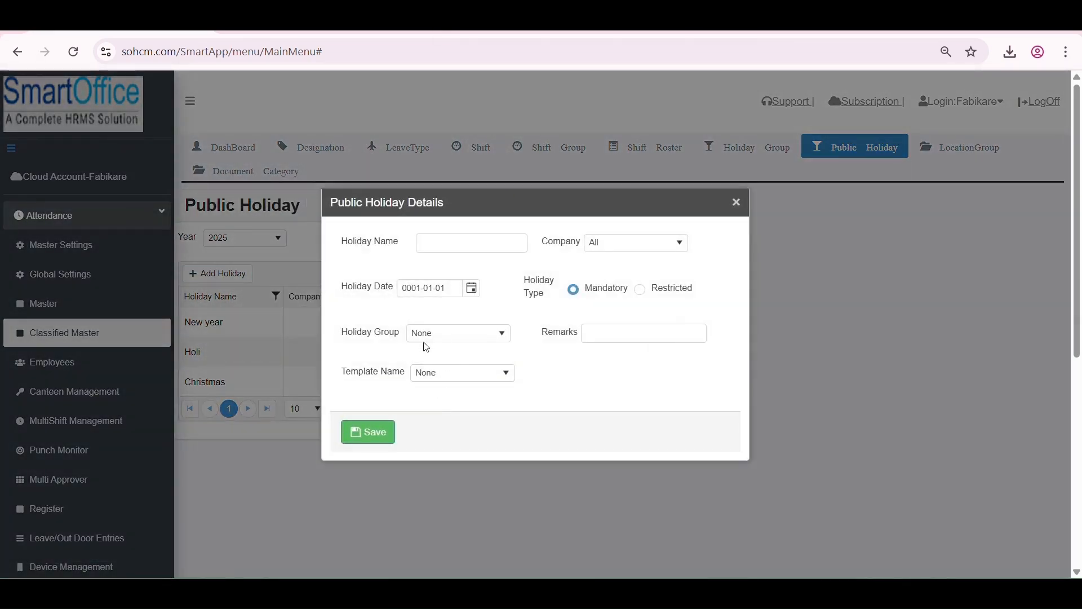
click(465, 334)
click(493, 400)
click(736, 202)
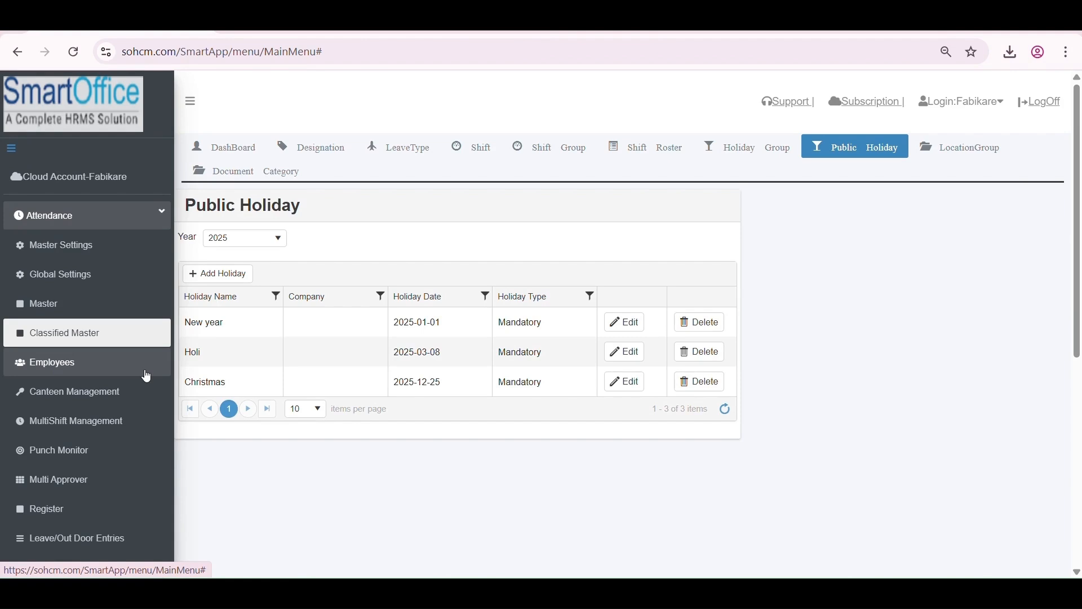
Open the attendance employee list and bring up the first listed employee's details.
click(103, 372)
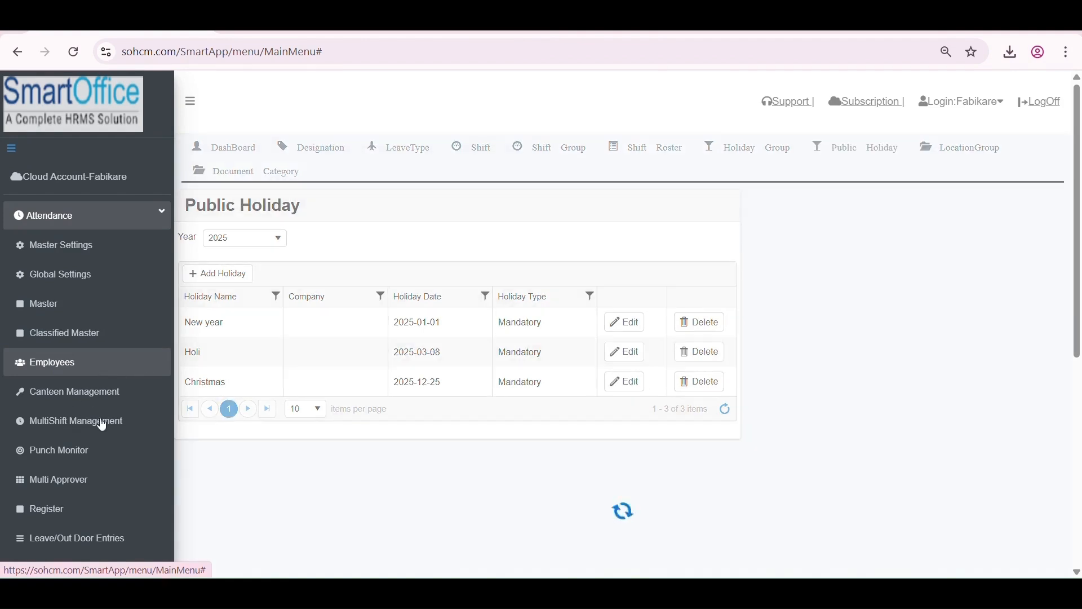
click(326, 150)
scroll(554, 367, down, 1)
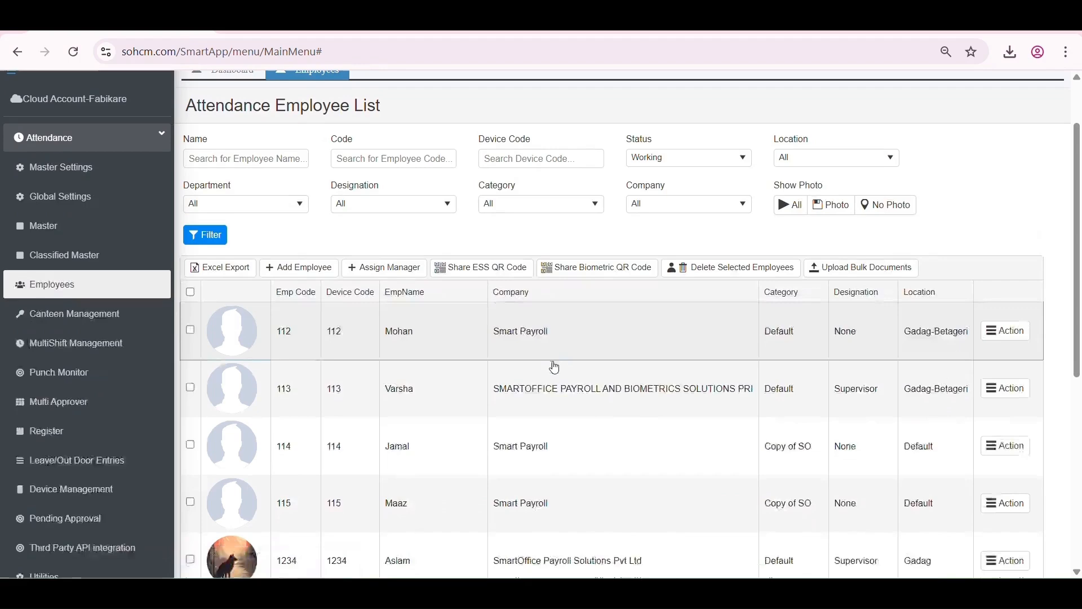
double_click(568, 345)
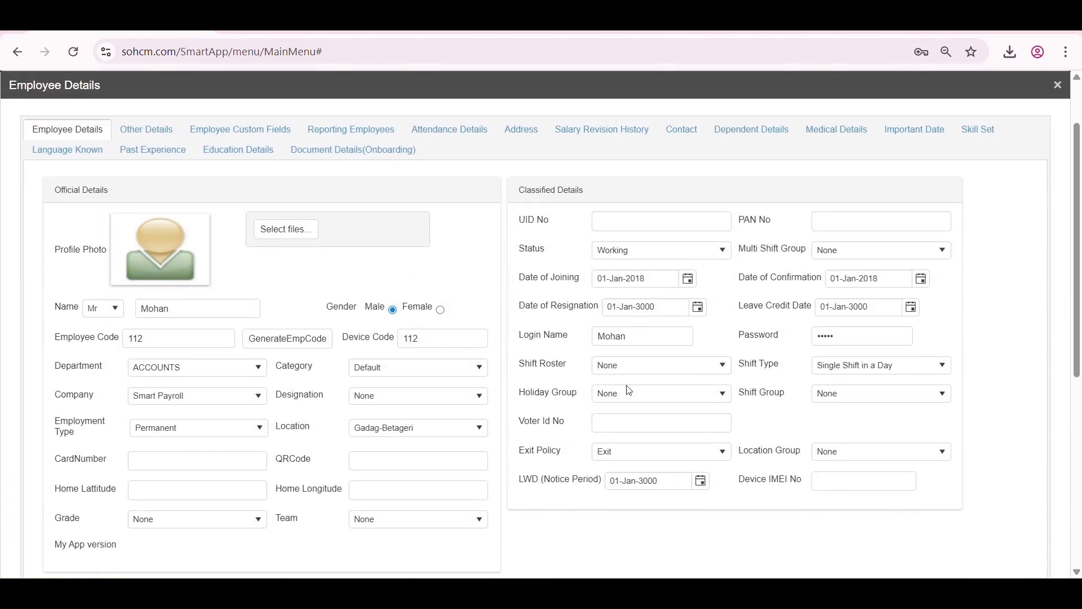
Choose Karnataka as the employee's Holiday Group, and close the employee details without saving.
click(630, 395)
click(638, 447)
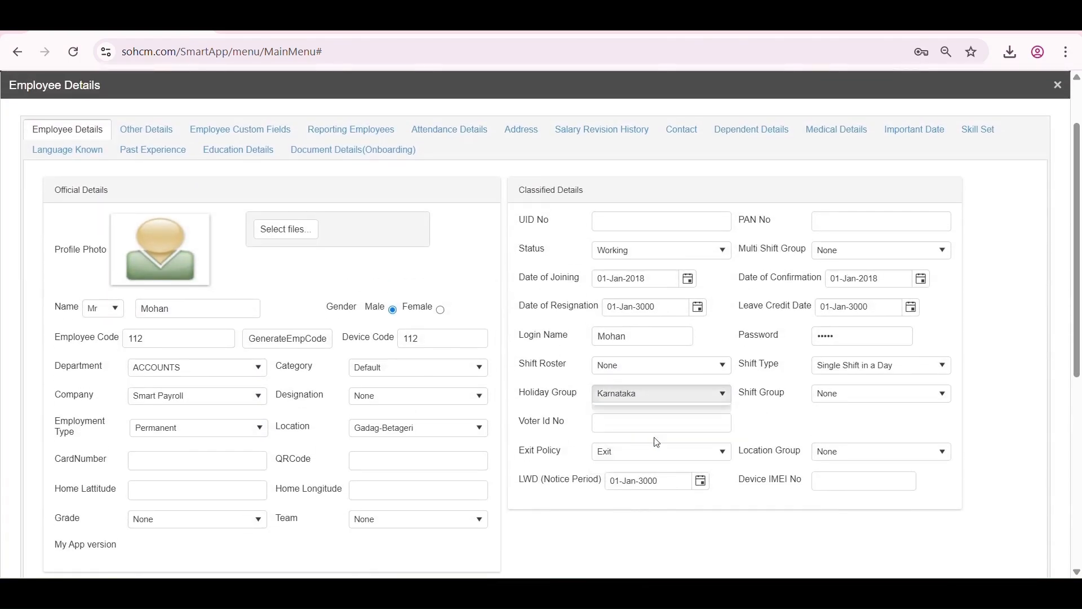
scroll(377, 437, down, 5)
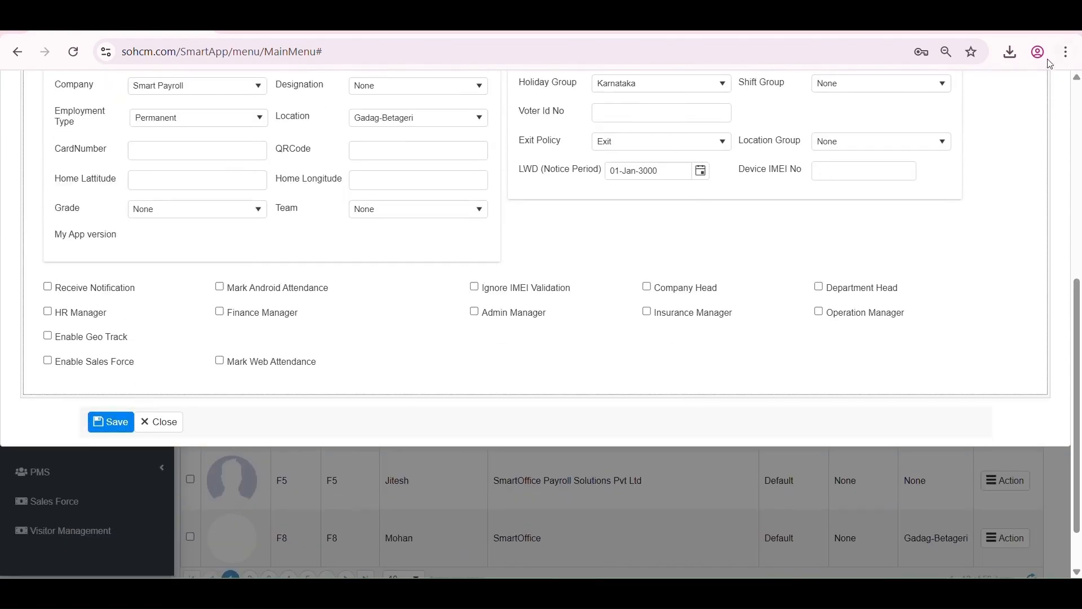
scroll(1040, 165, up, 5)
click(1056, 85)
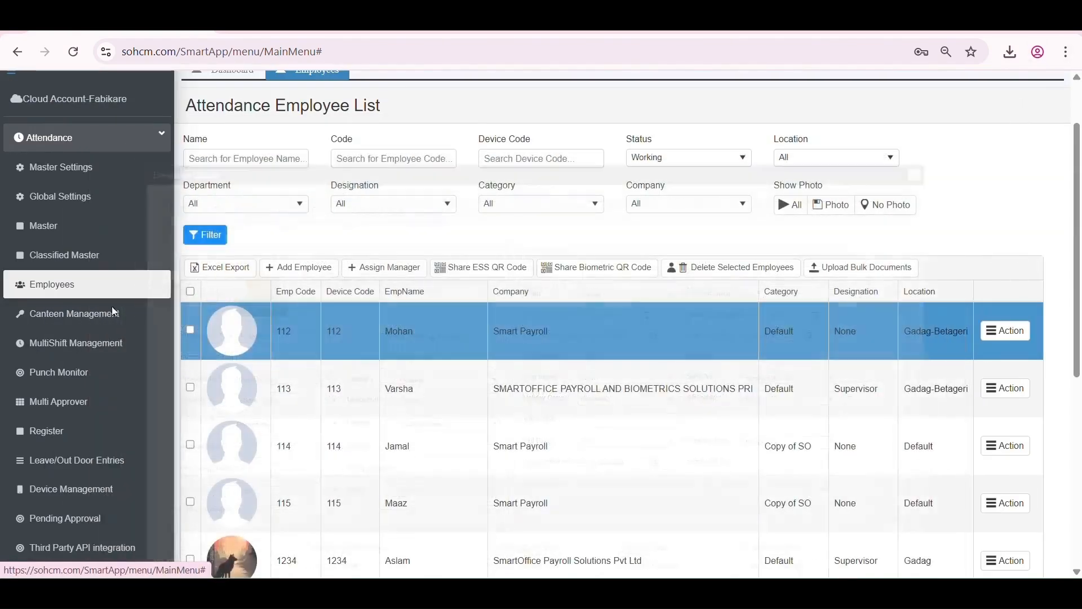
Select all listed employees, check the options of the bulk HolidayGroup update, and close it without updating.
click(190, 293)
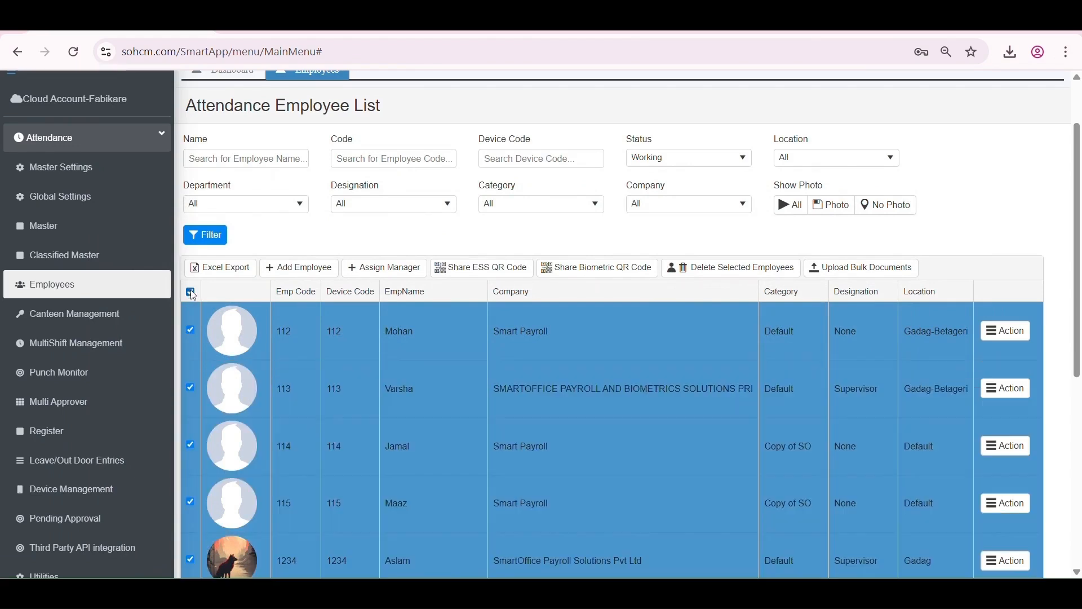
right_click(419, 377)
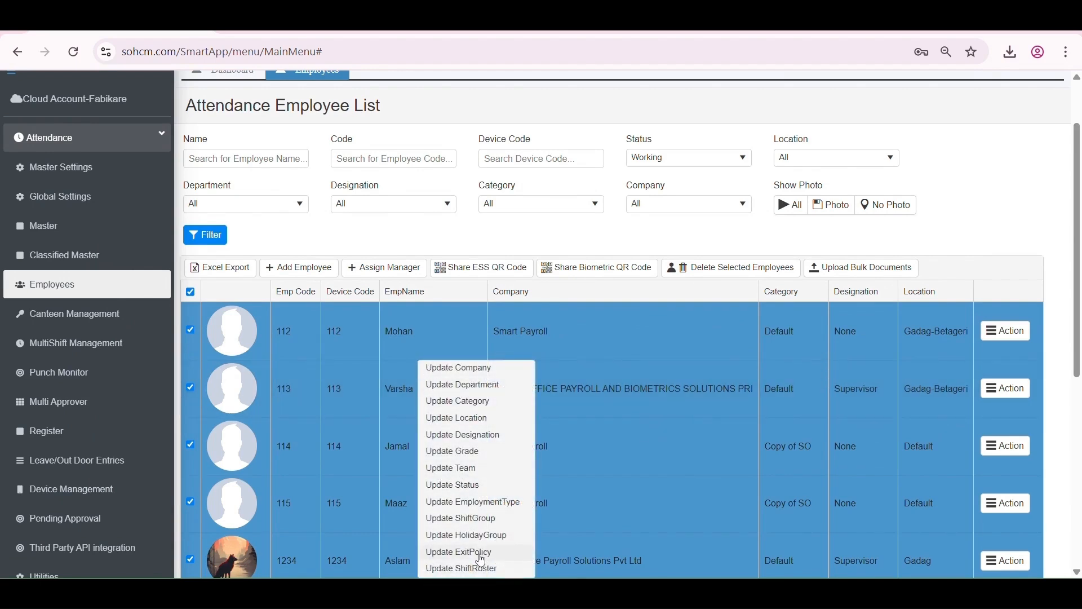
click(491, 535)
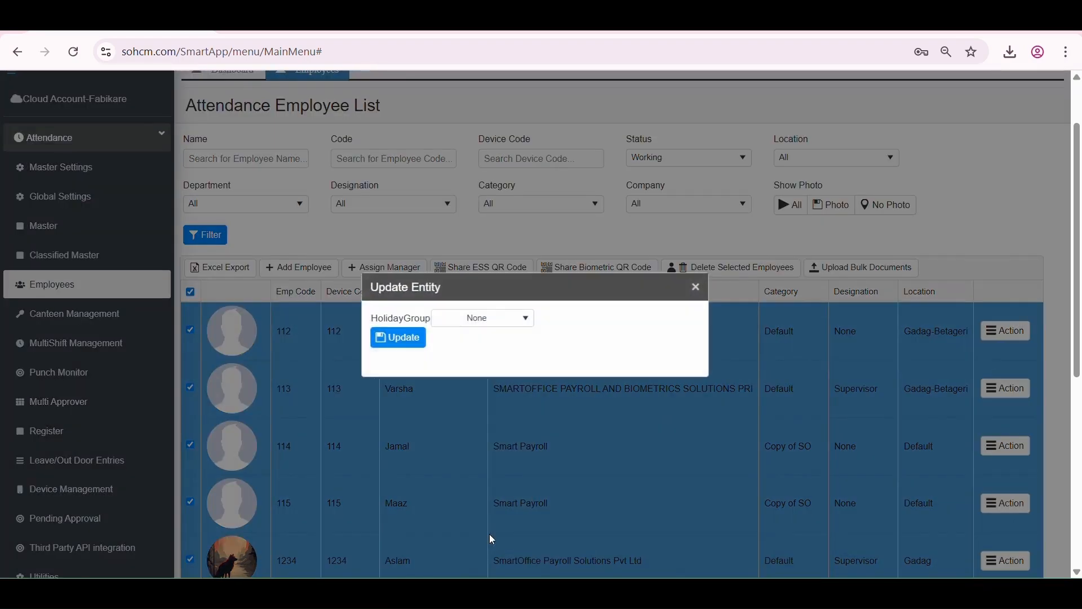
click(502, 328)
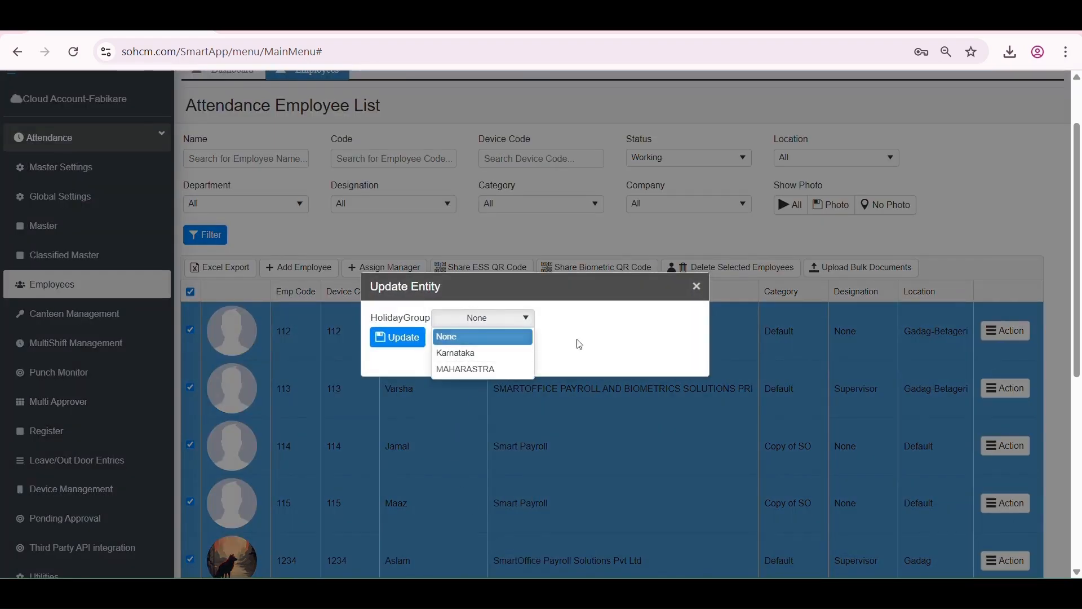
click(698, 287)
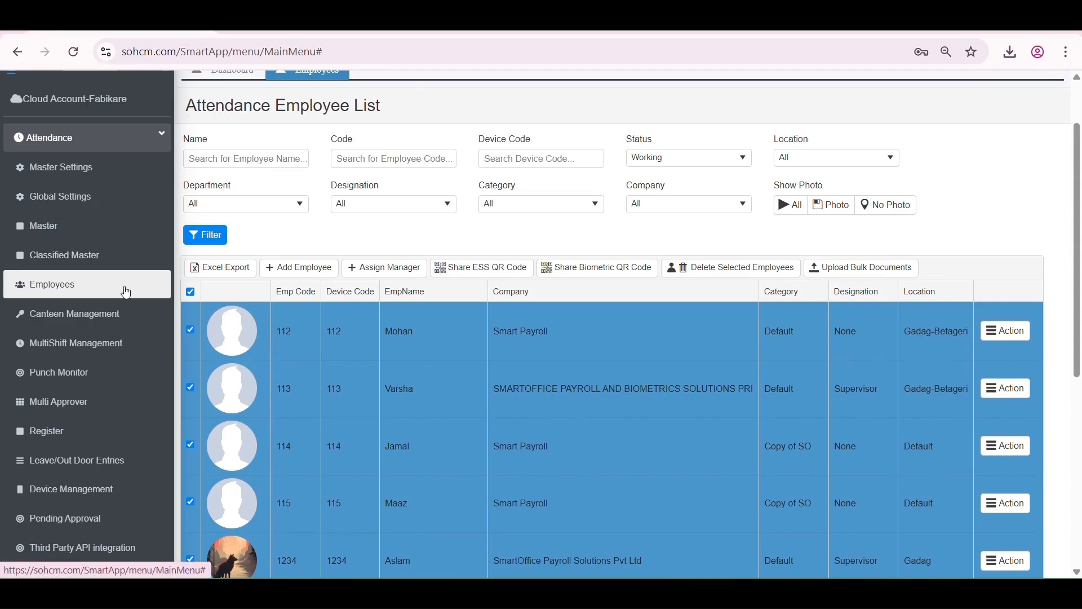
Open the Public Holiday import form in the attendance Import/Export Excel section.
scroll(92, 394, down, 3)
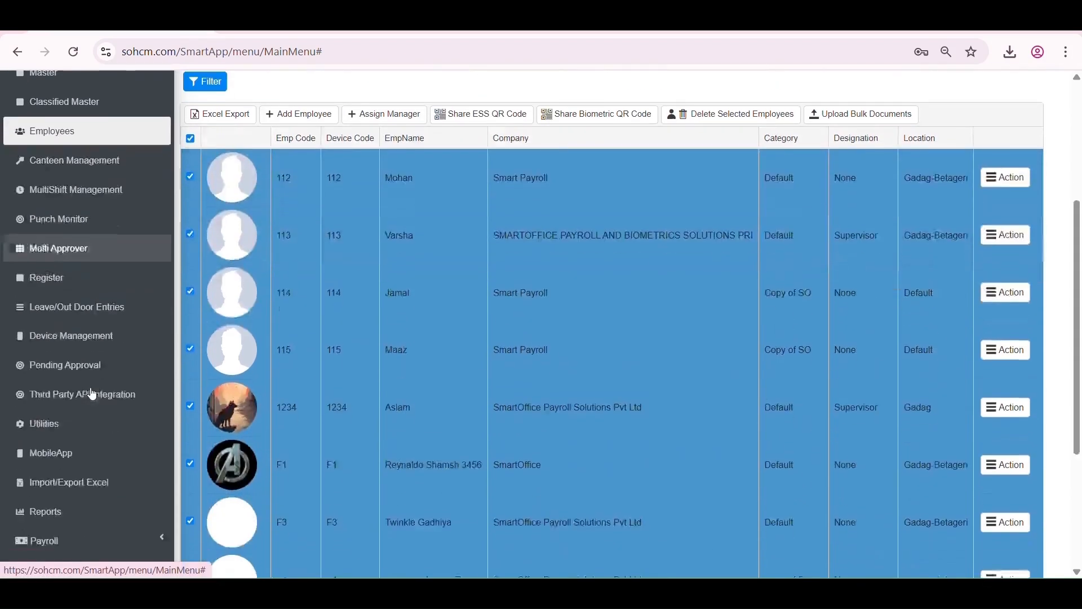
click(90, 480)
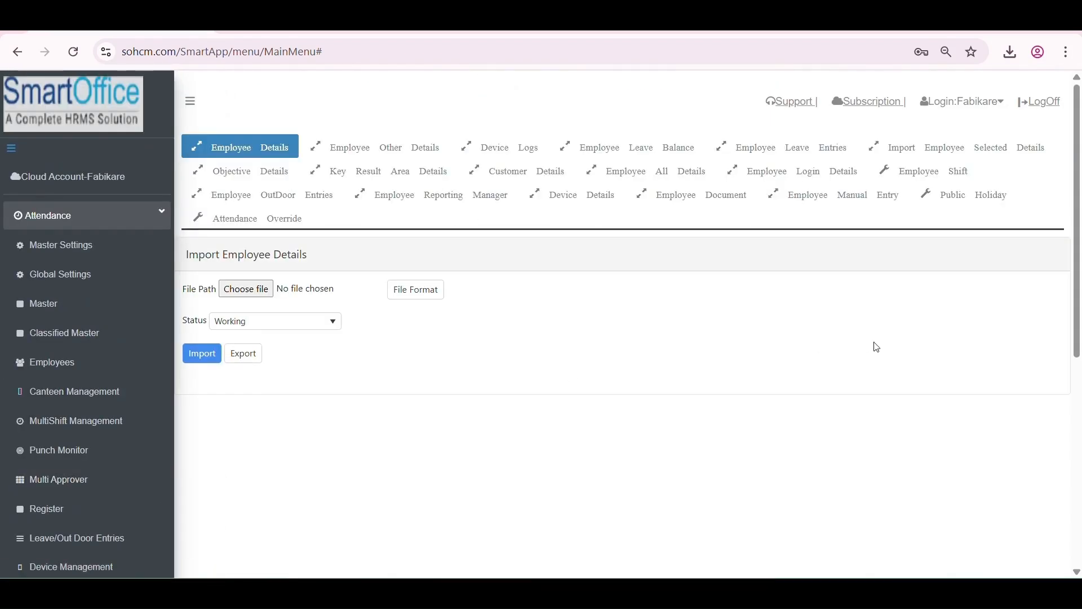
click(975, 201)
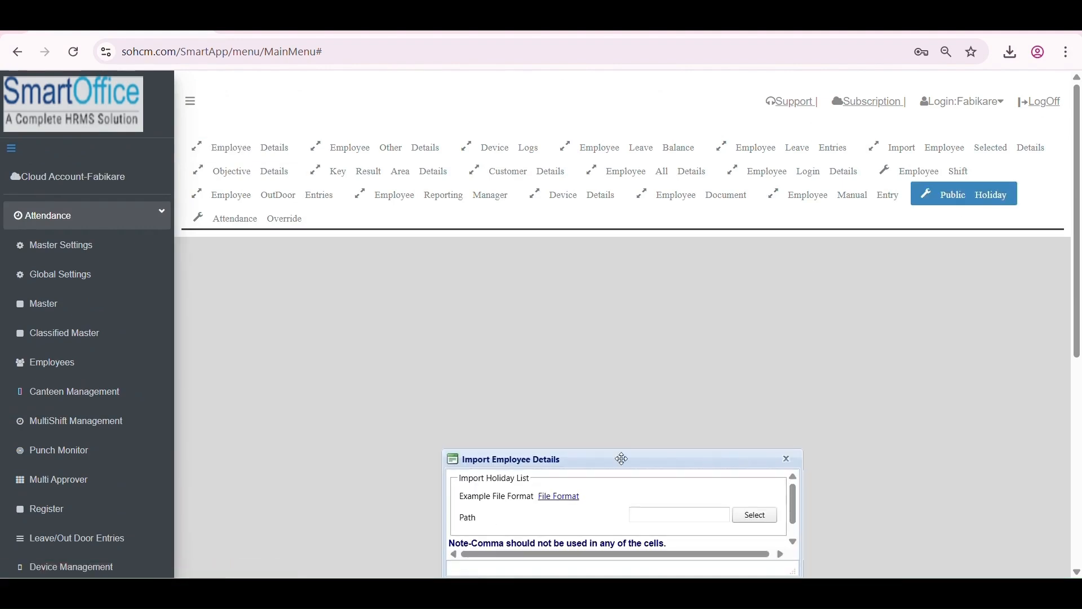
Download the example file format for the holiday list import and open ImportHolidayList (1).csv in Excel.
click(539, 368)
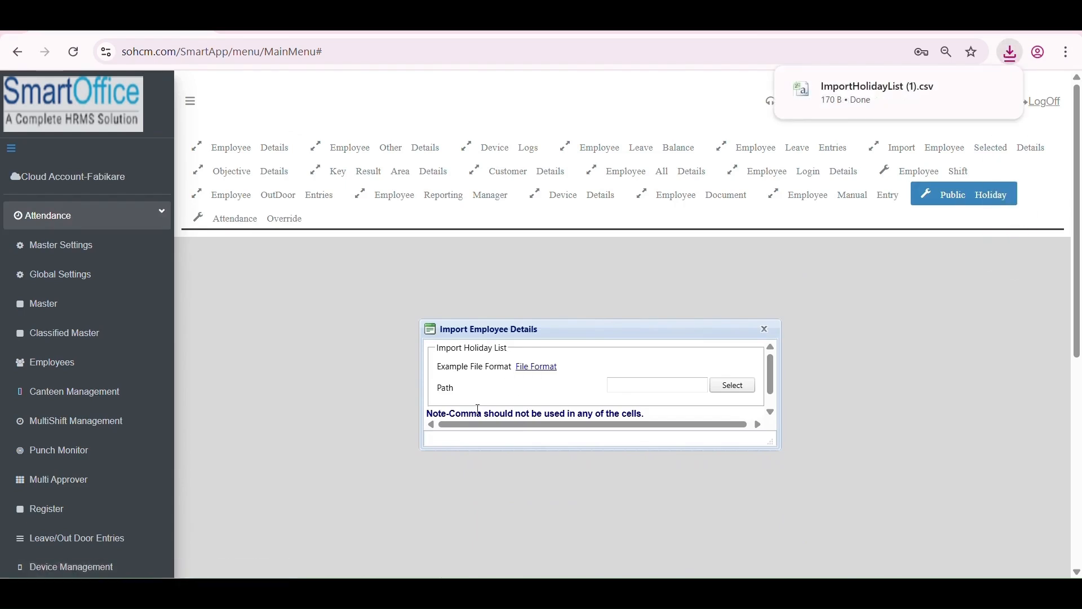
mouse_move(896, 96)
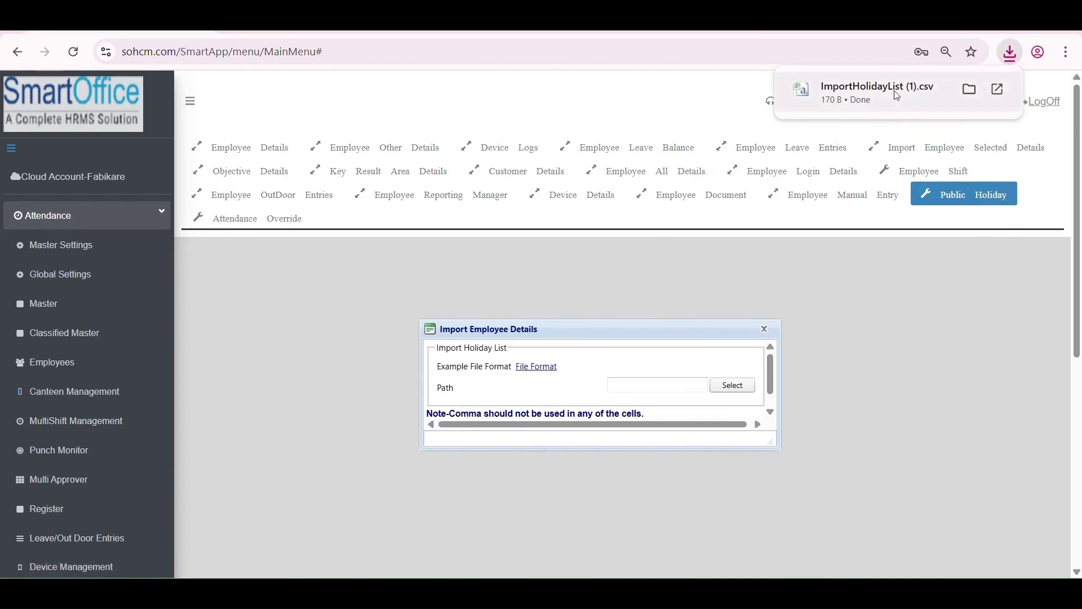
click(897, 96)
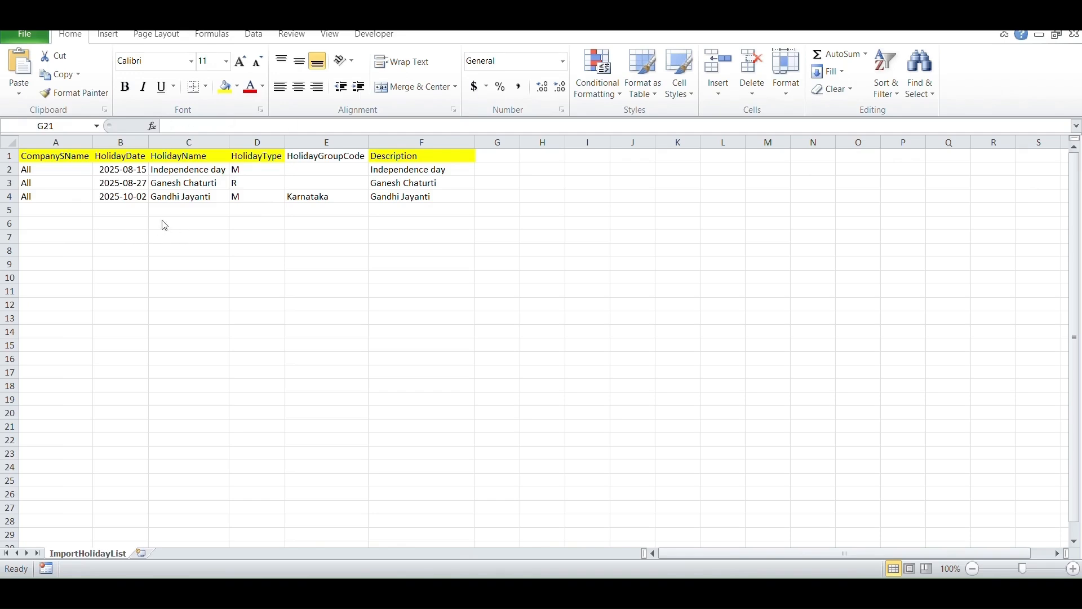
Examine the company, holiday date, name, type, group code and description entries in the holiday import sheet.
drag(49, 172, 49, 190)
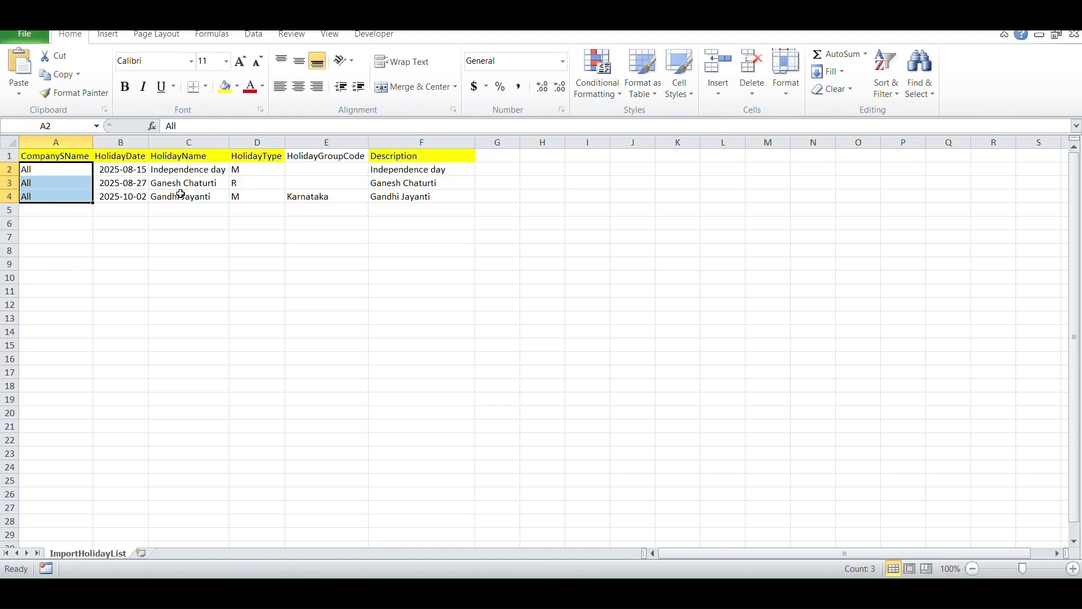
click(62, 170)
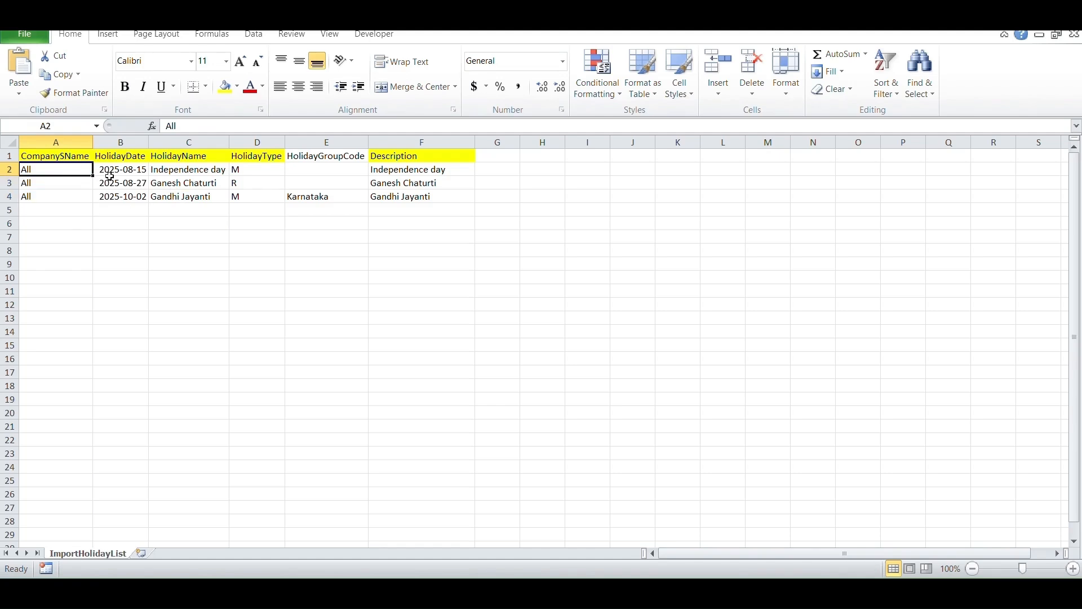
drag(136, 166, 131, 196)
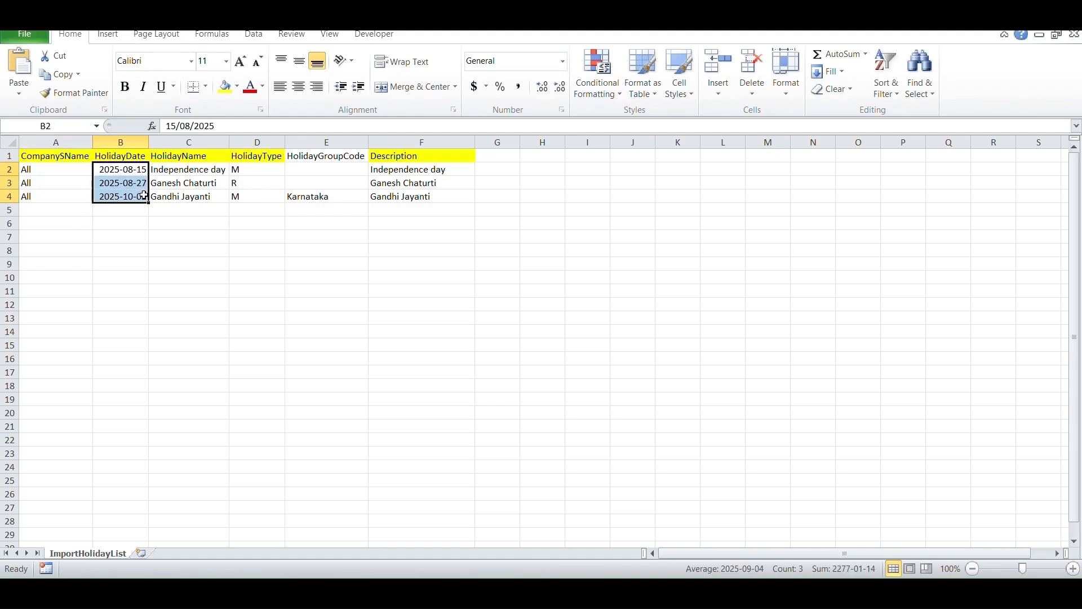
click(195, 171)
drag(195, 172, 197, 197)
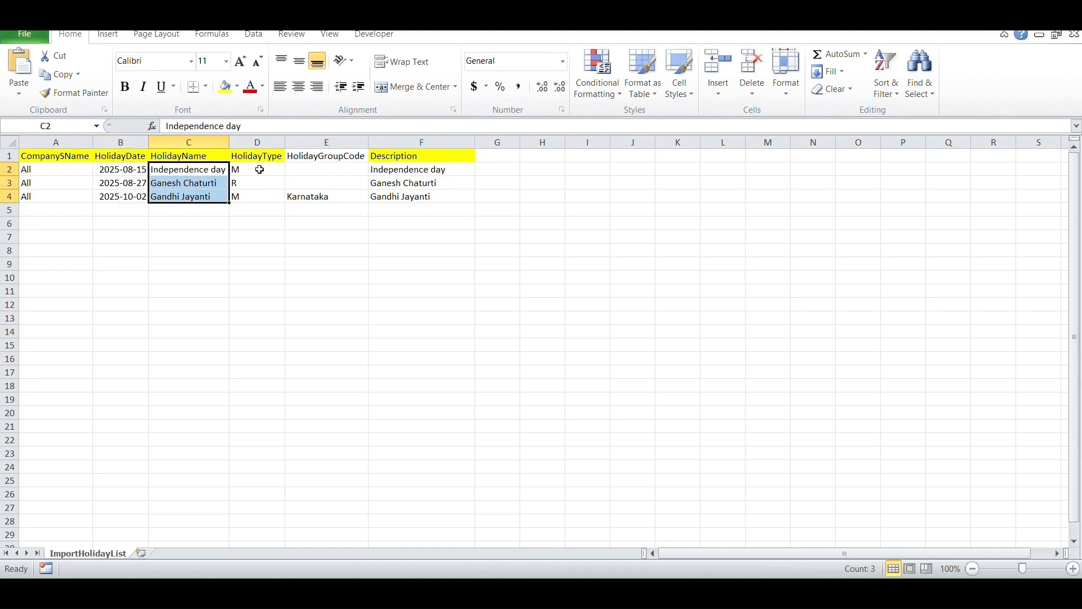
drag(259, 169, 260, 194)
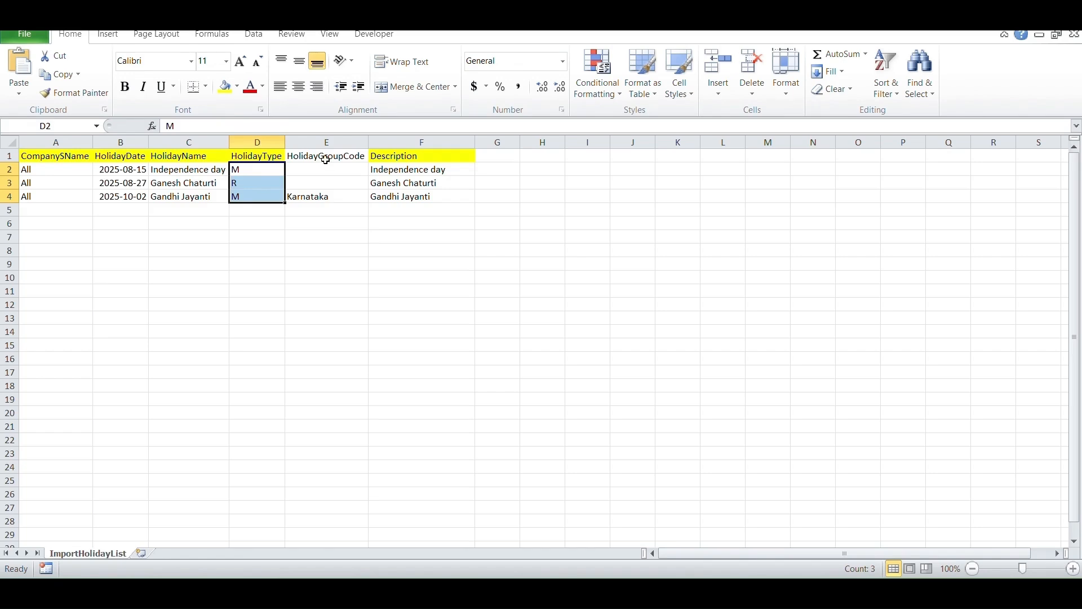
drag(326, 150, 324, 198)
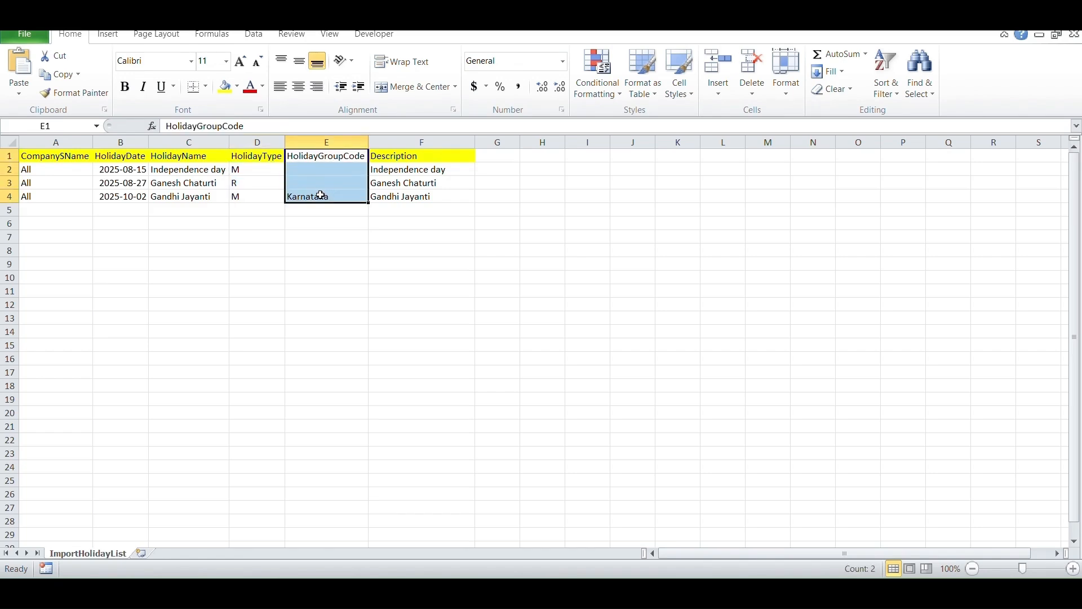
click(326, 172)
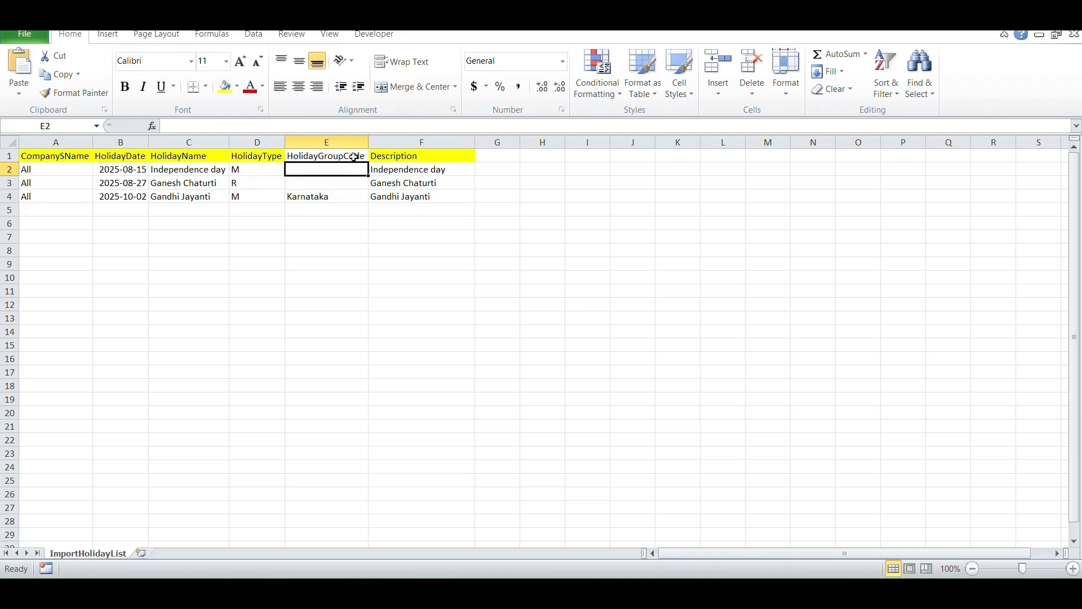
click(417, 170)
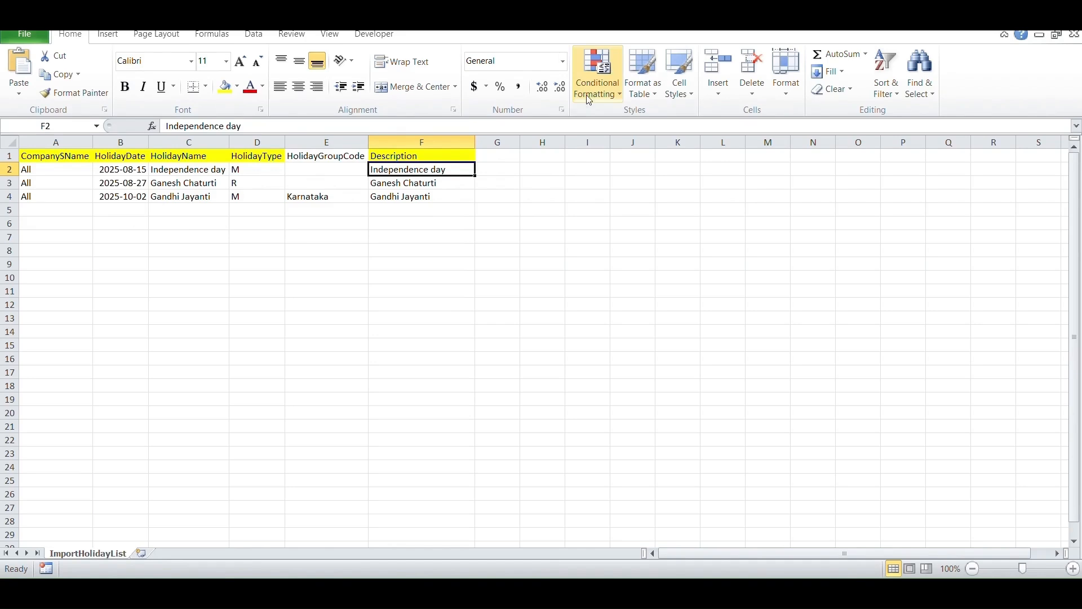
Save ImportHolidayList.csv, keeping the workbook in CSV format.
click(419, 368)
key(ctrl+s)
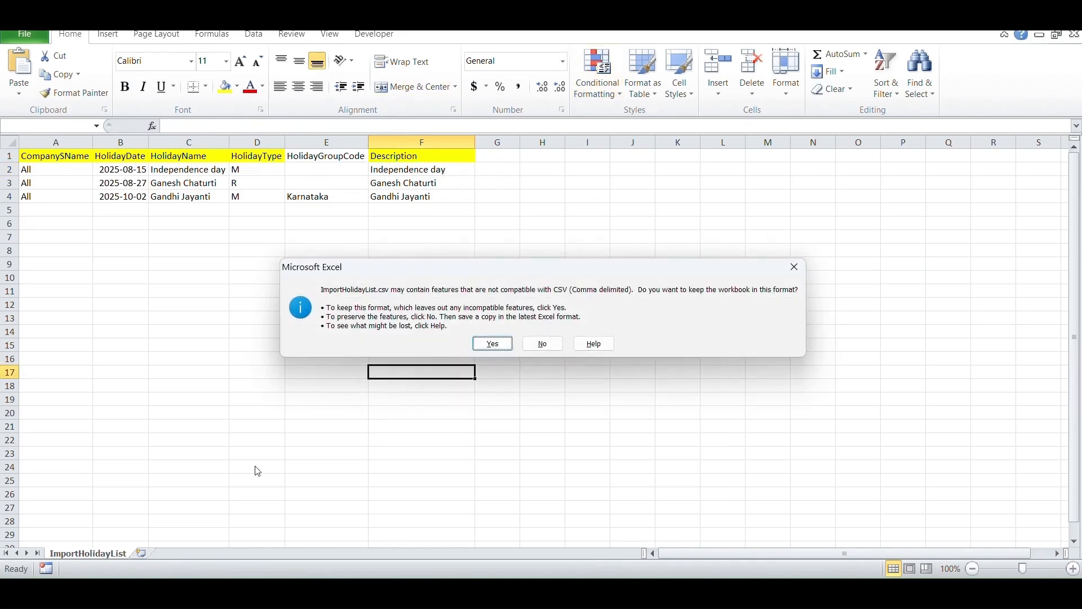
click(491, 345)
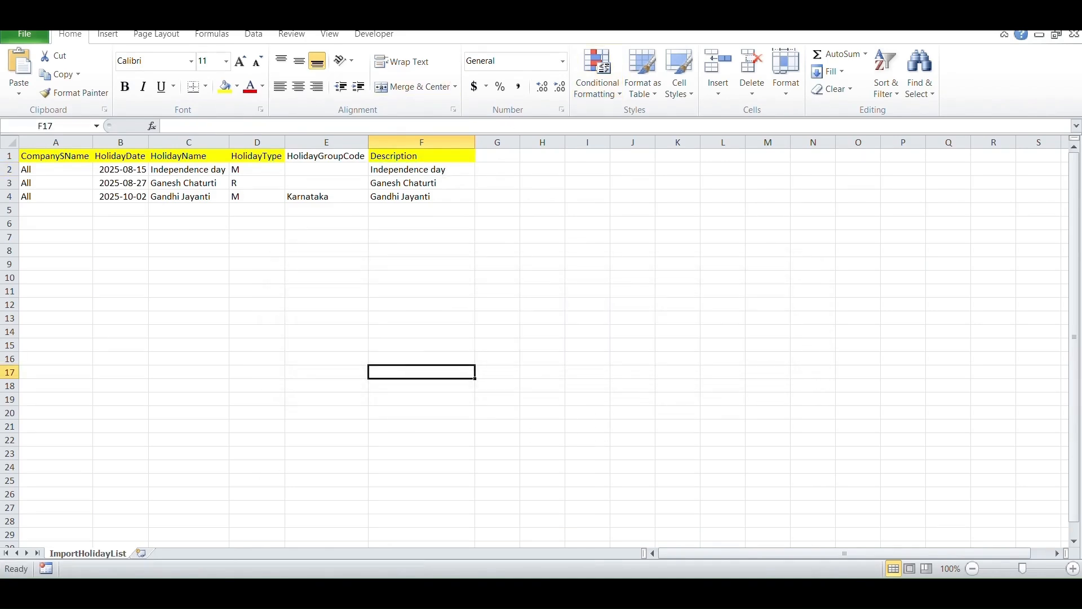
Switch to SmartOffice, import the ImportHolidayList file from Downloads as the holiday list, and close the import form.
key(alt+Tab)
click(737, 388)
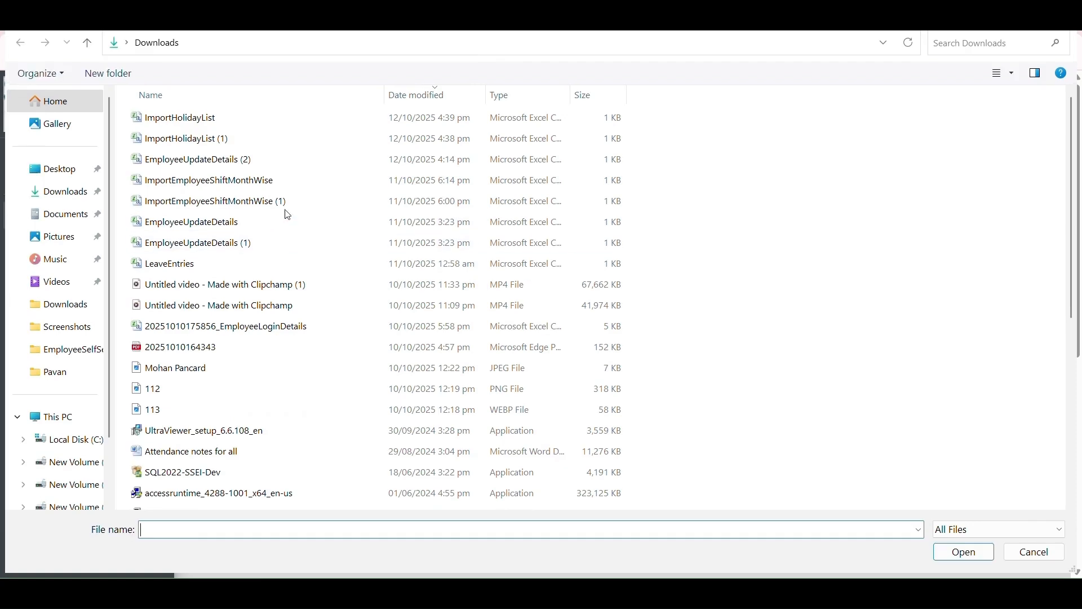
double_click(225, 117)
scroll(716, 394, down, 1)
click(707, 409)
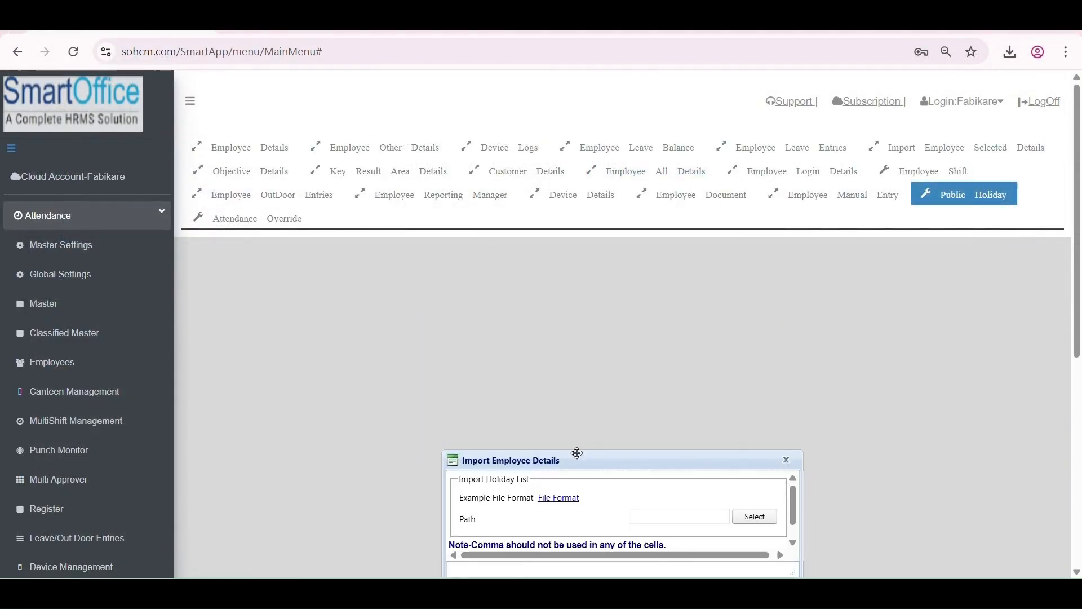
click(779, 388)
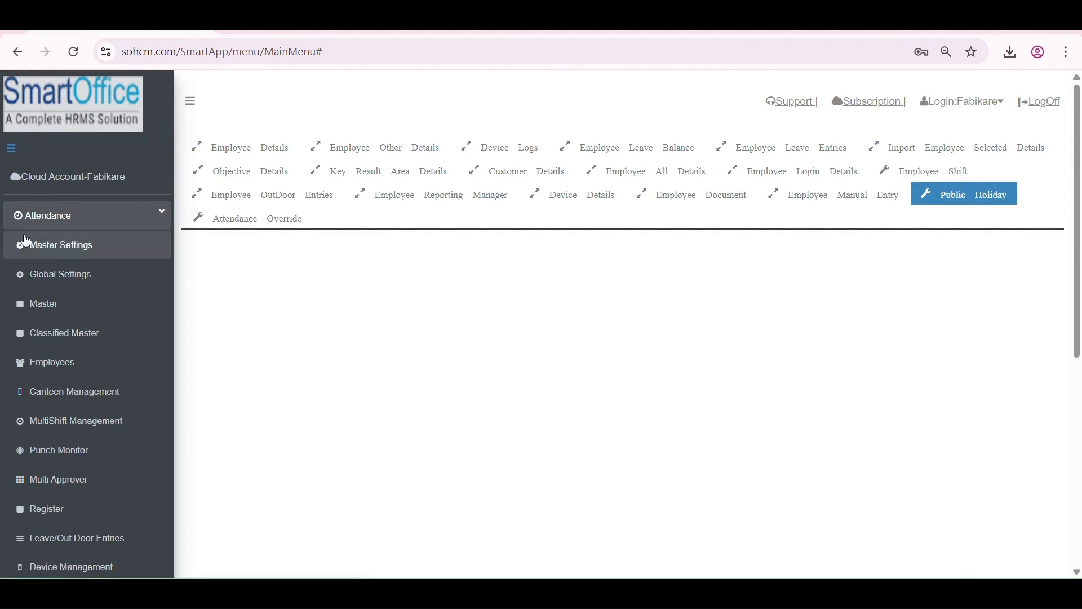
Open the 2025 Public Holiday list in the Classified Master and check the Gandhi Jayanti and Christmas entries.
click(66, 347)
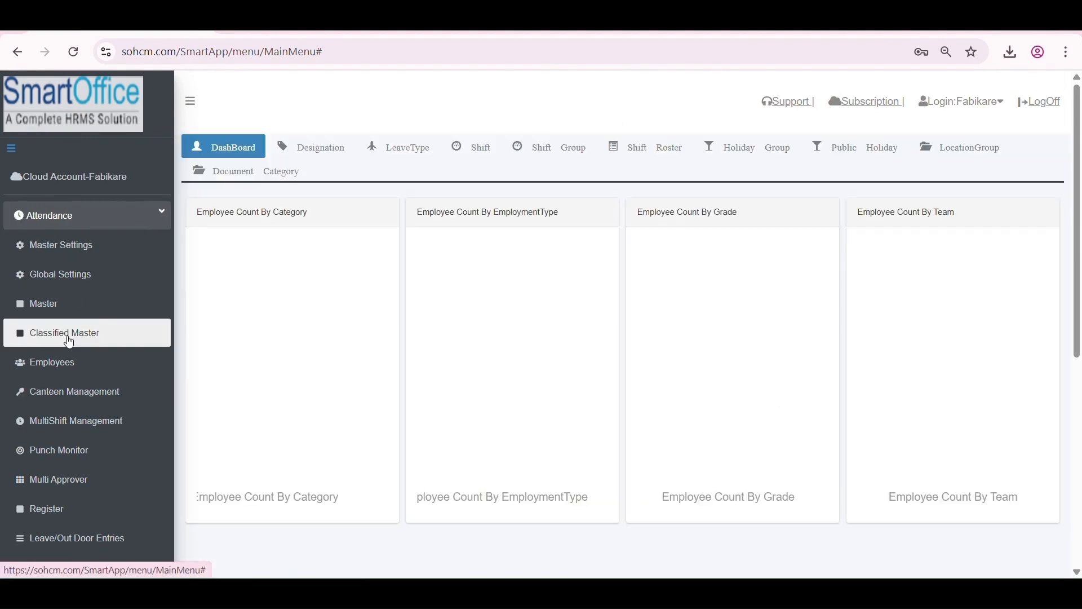
click(852, 154)
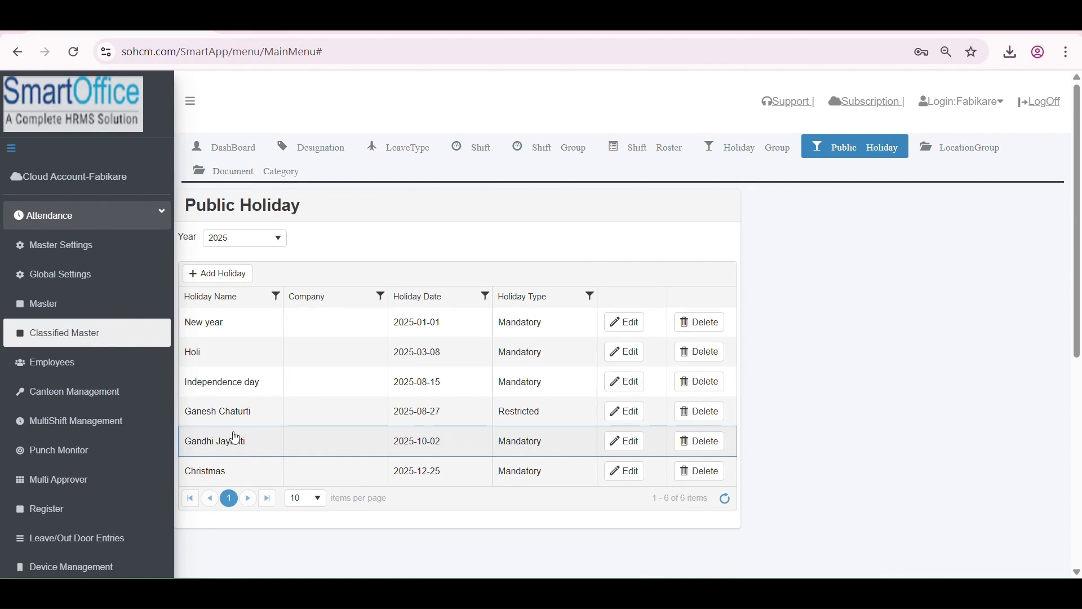
click(567, 442)
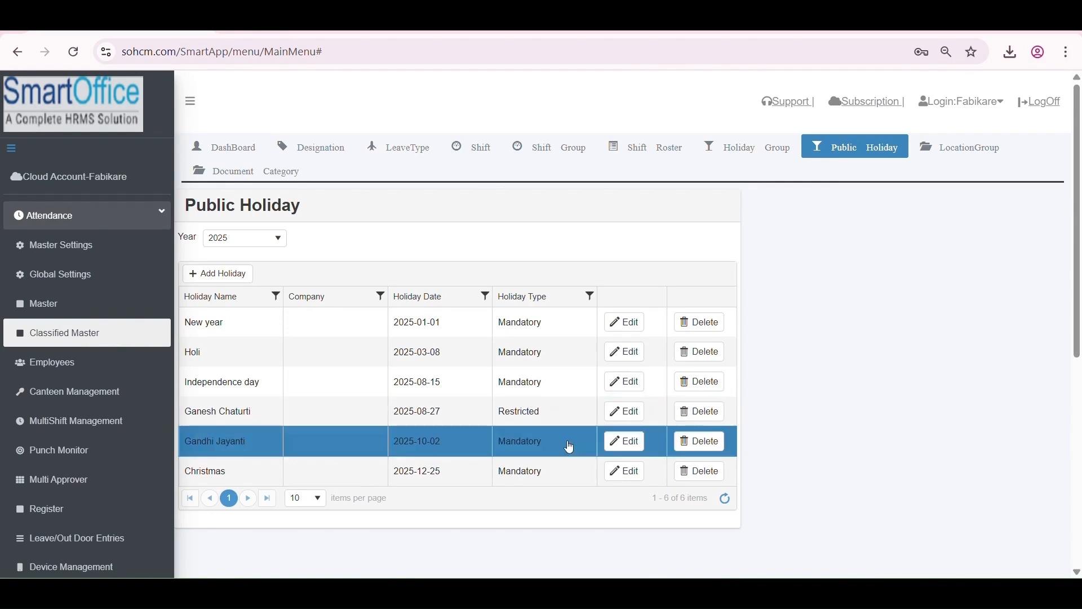
click(573, 478)
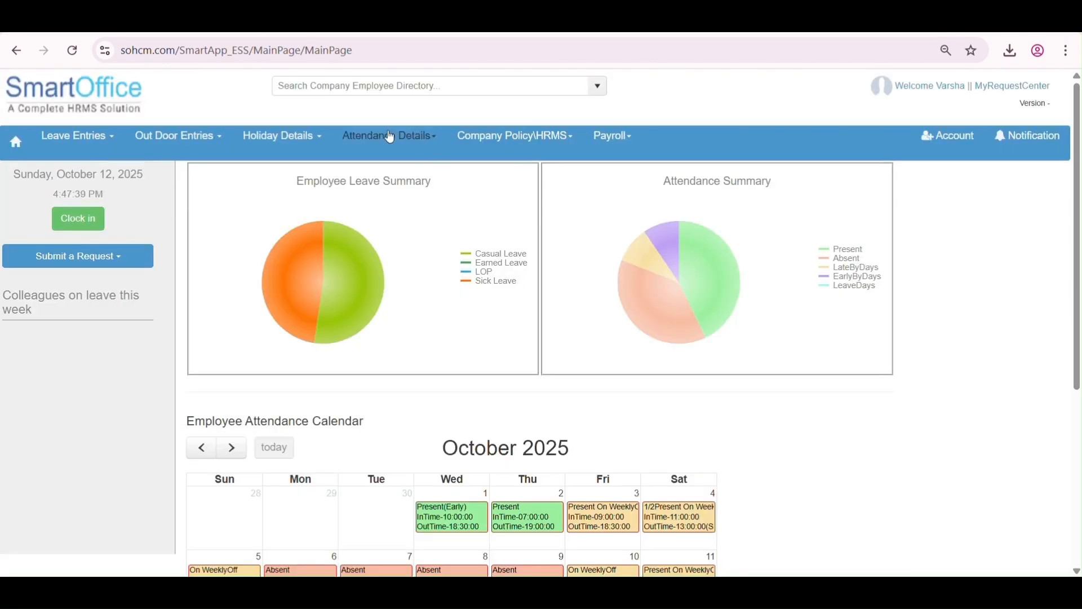
In the SmartOffice employee self-service site, view the 2025 Public Holiday List and check the restricted Ganesh Chaturti entry.
click(282, 136)
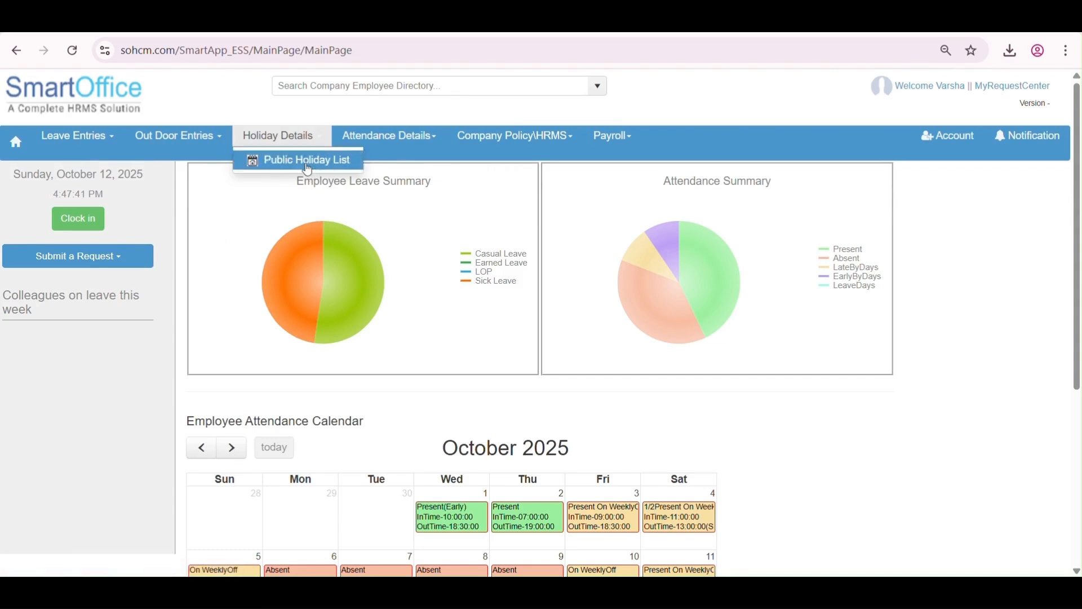
click(307, 163)
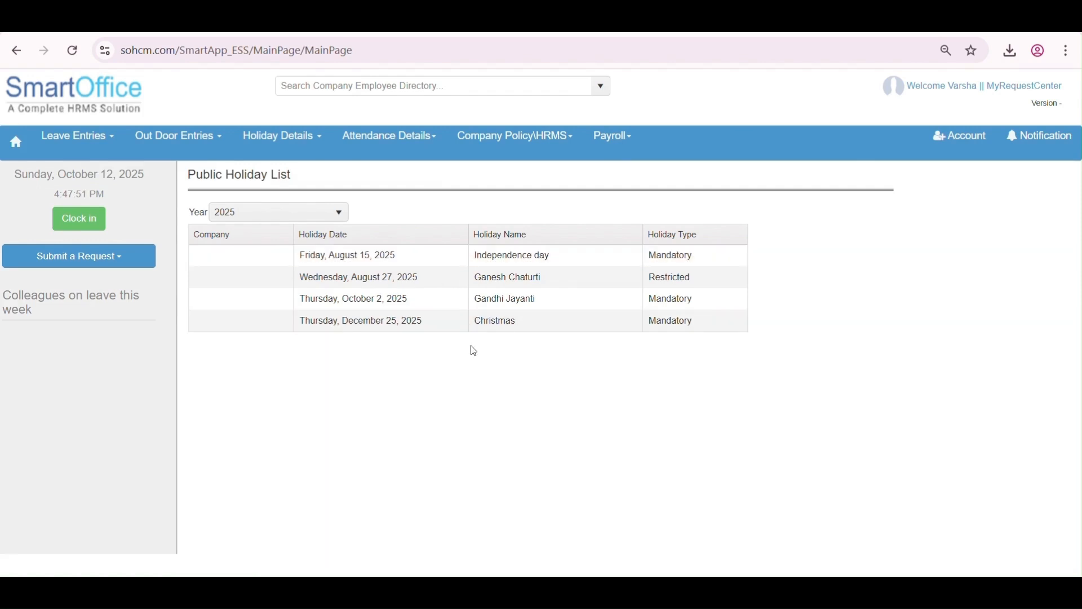
click(305, 135)
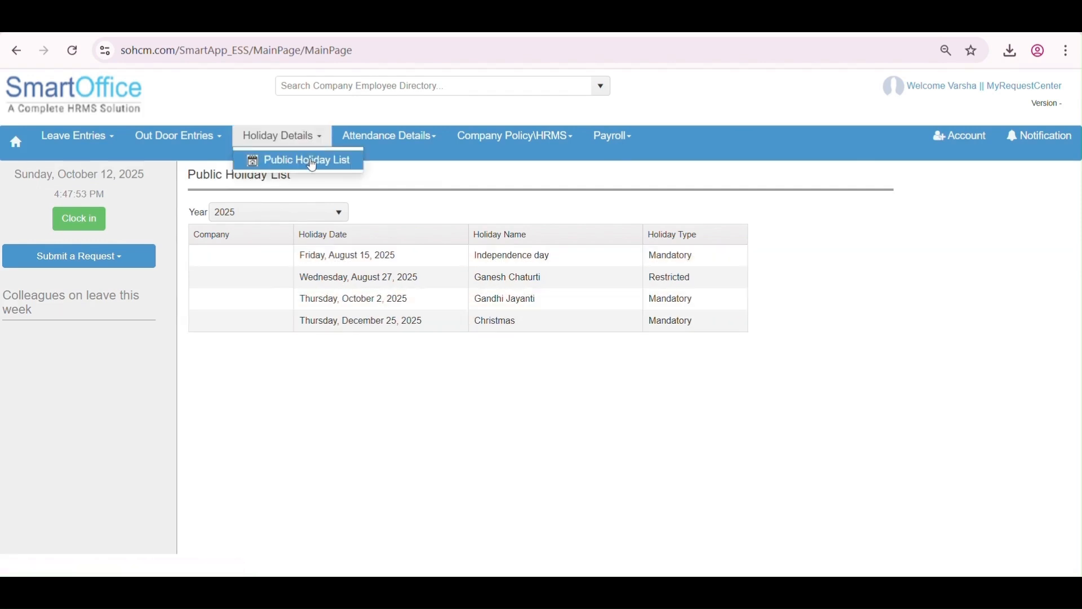
click(704, 282)
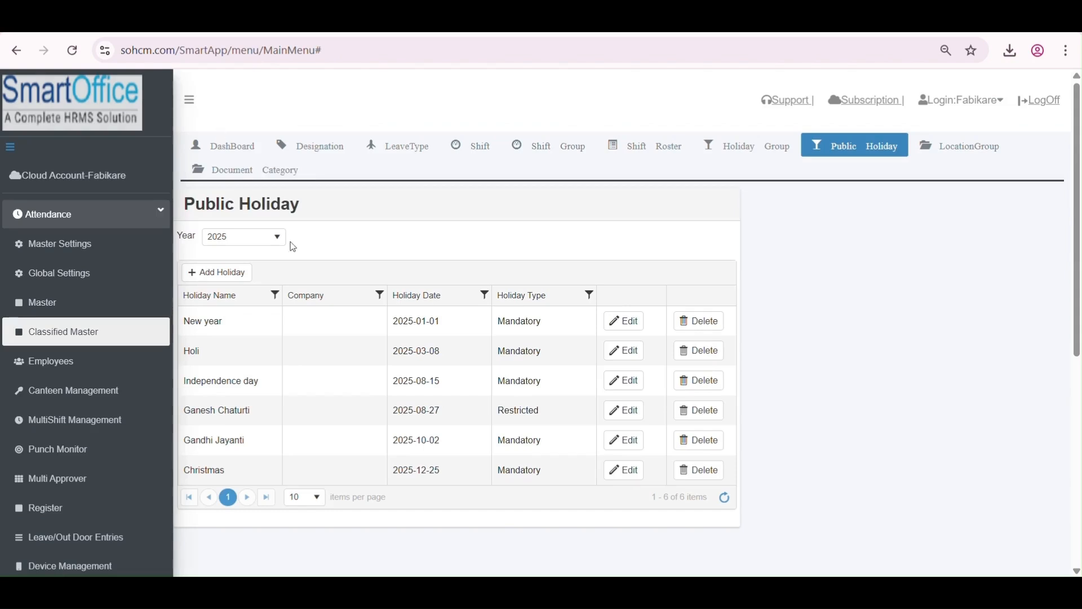
Back in the SmartOffice admin site, set the Optional Holiday Type to RestrictedHoliday in Master Settings and save.
click(106, 249)
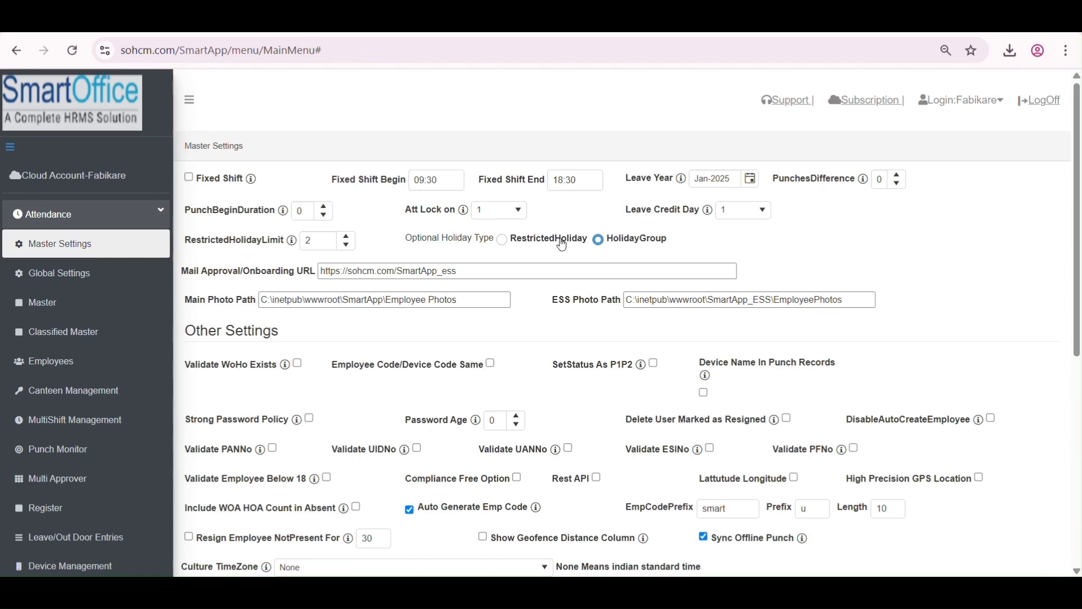
drag(578, 240, 517, 241)
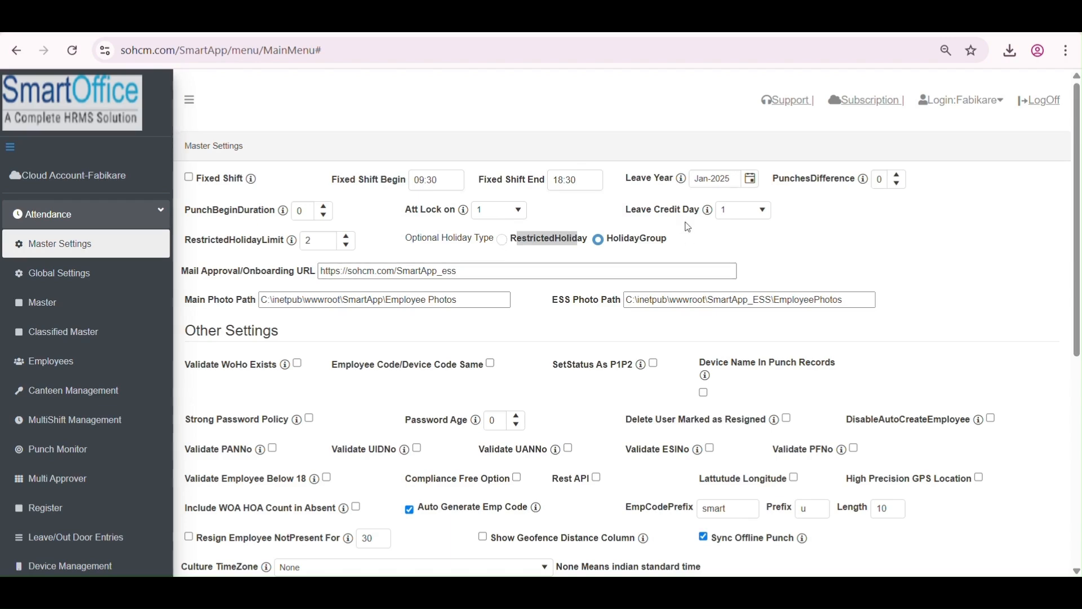
click(502, 240)
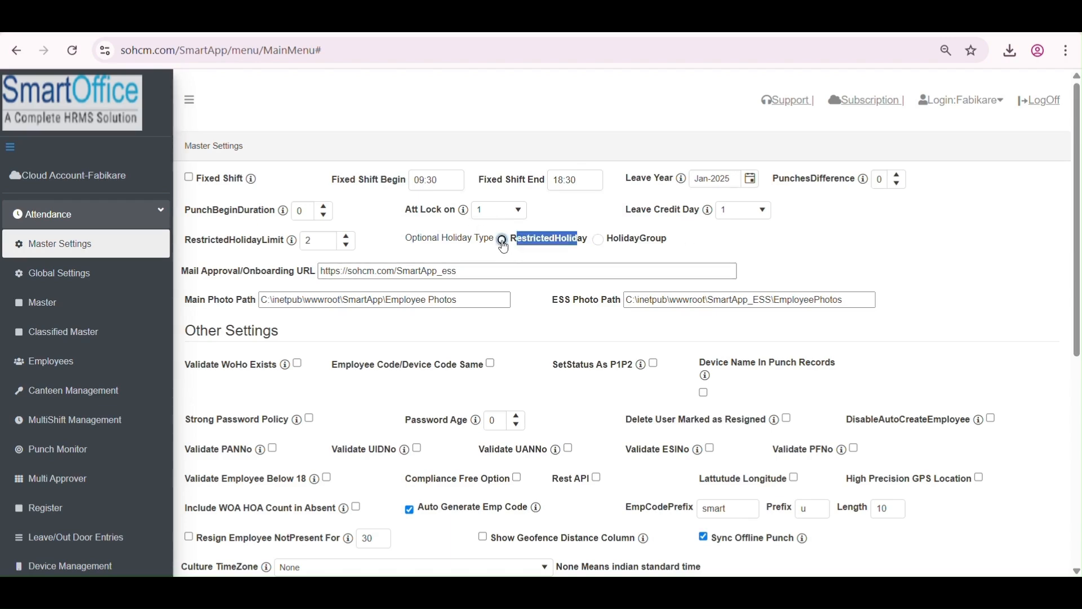
scroll(505, 246, down, 10)
click(213, 383)
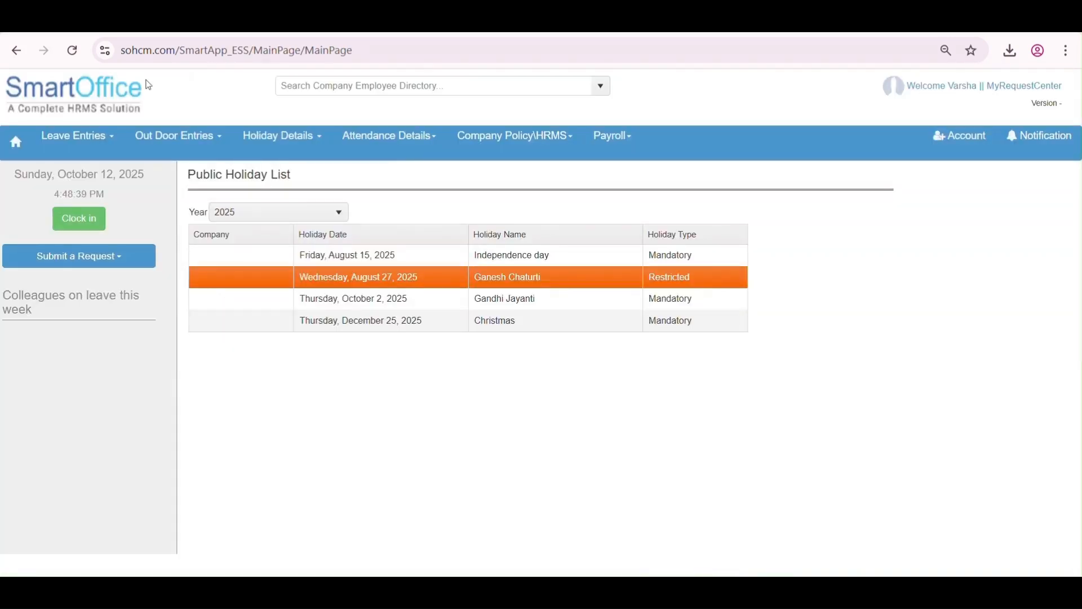
Log out of the SmartOffice employee self-service site and log back in by entering the employee's account password.
click(959, 137)
click(954, 200)
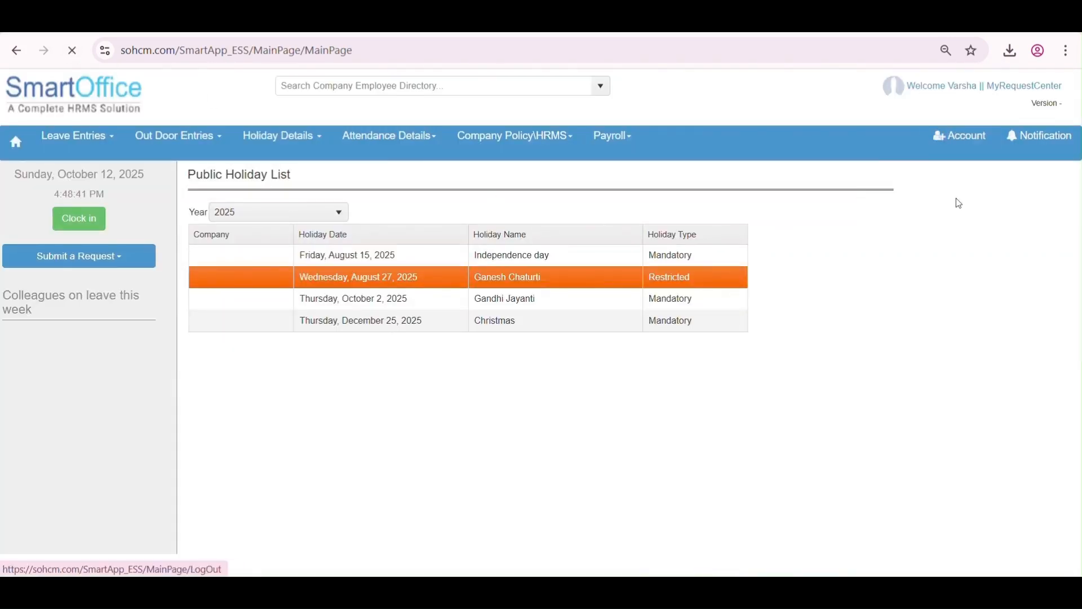
click(610, 241)
double_click(636, 219)
key(ctrl+c)
click(613, 244)
key(ctrl+v)
key(Return)
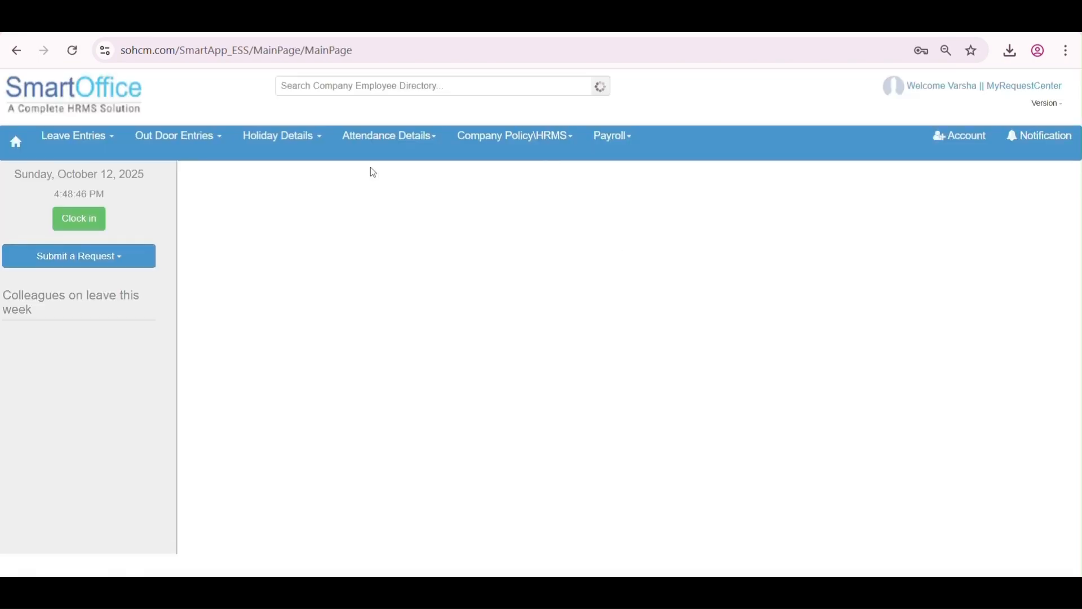
Apply for the restricted holiday Ganesh Chaturti (27 Aug 2025) with the remark ERTYU, submit it, and close the message.
click(278, 137)
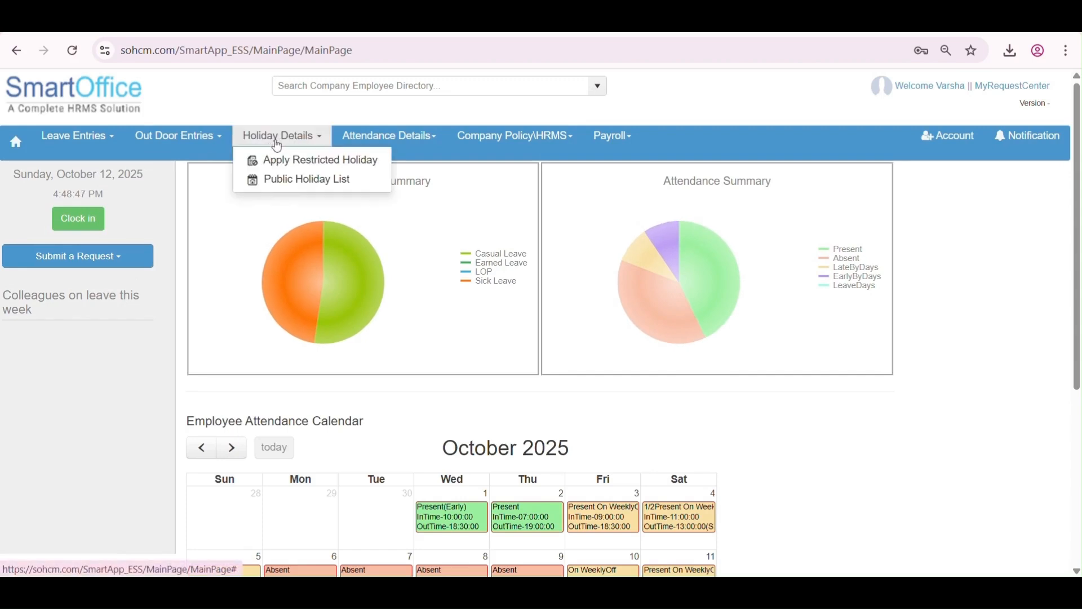
click(301, 161)
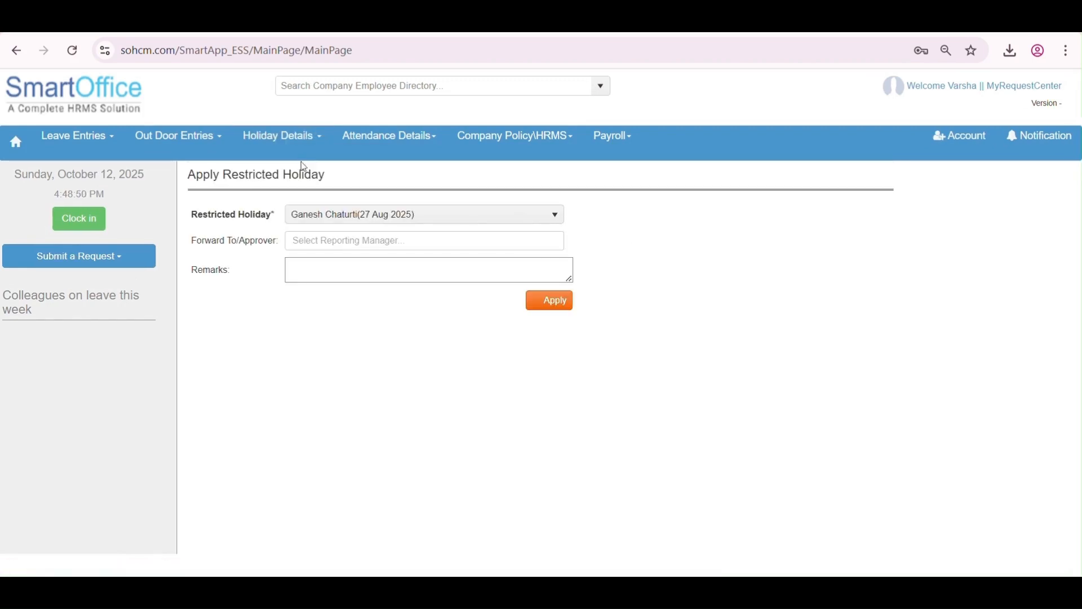
click(405, 220)
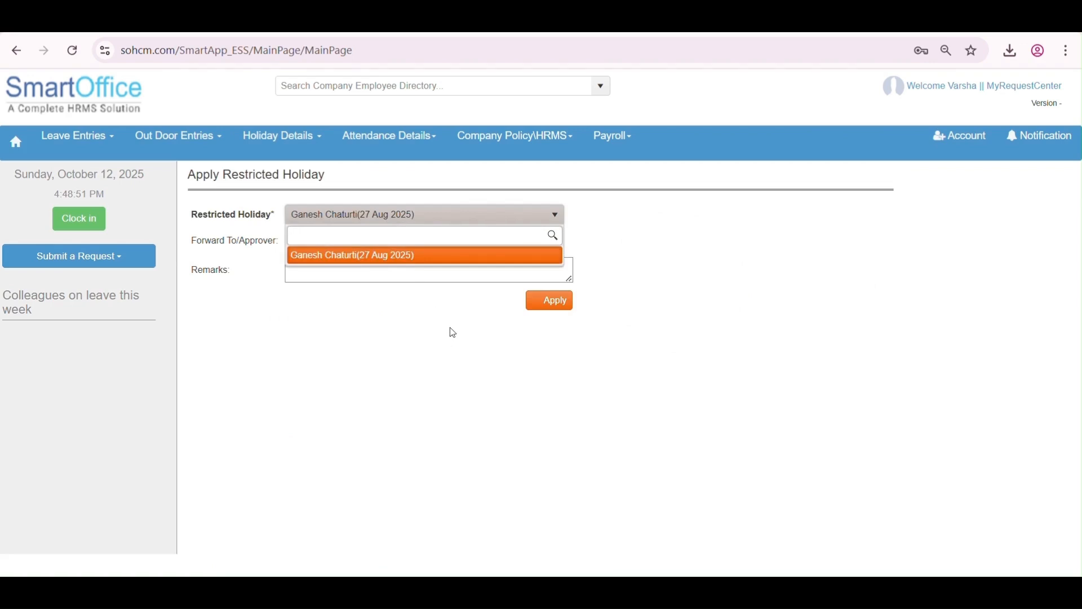
click(430, 254)
click(426, 264)
text(ERTYU)
click(561, 303)
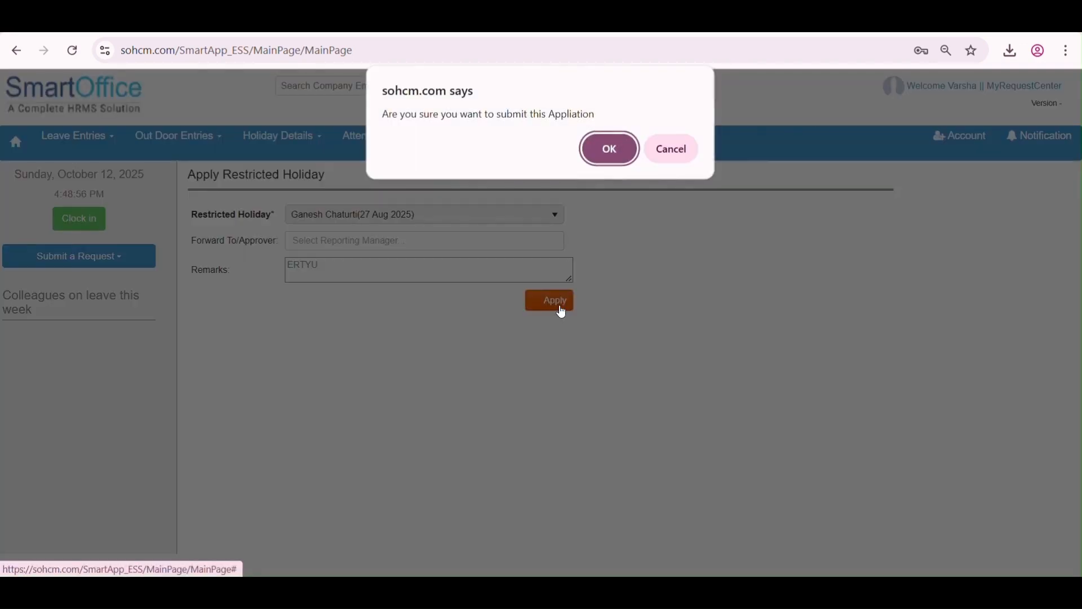
click(607, 152)
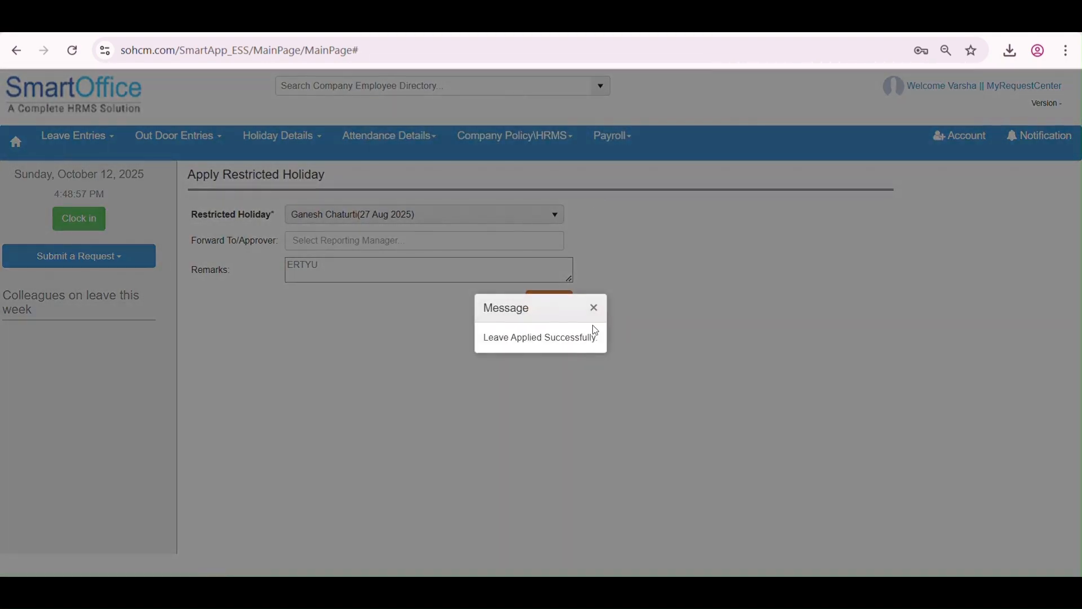
click(594, 307)
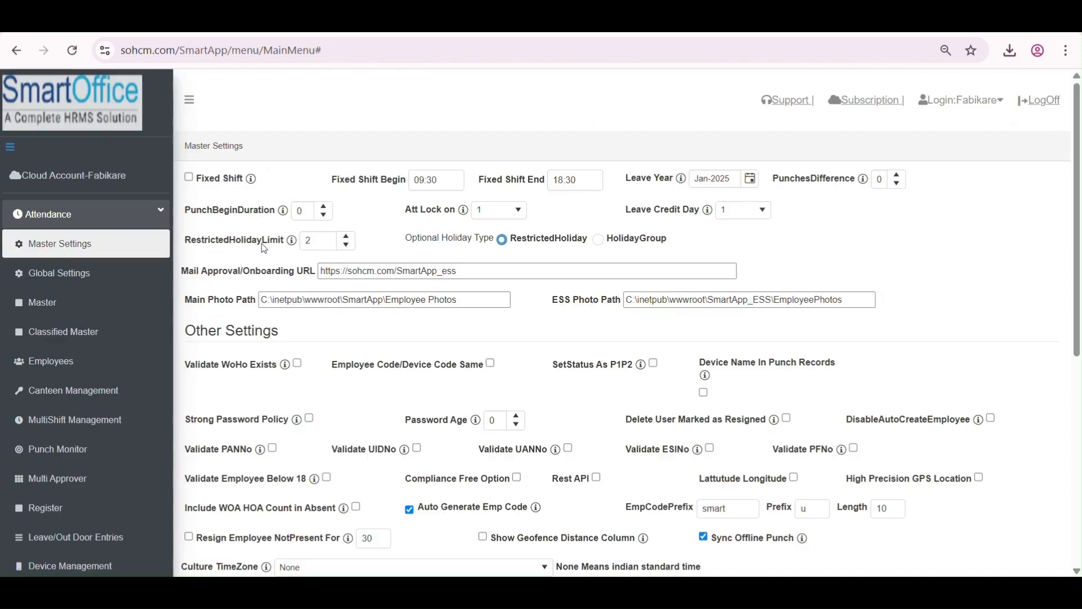
Return to the SmartOffice admin site and check the RestrictedHolidayLimit in Master Settings.
double_click(262, 242)
double_click(321, 240)
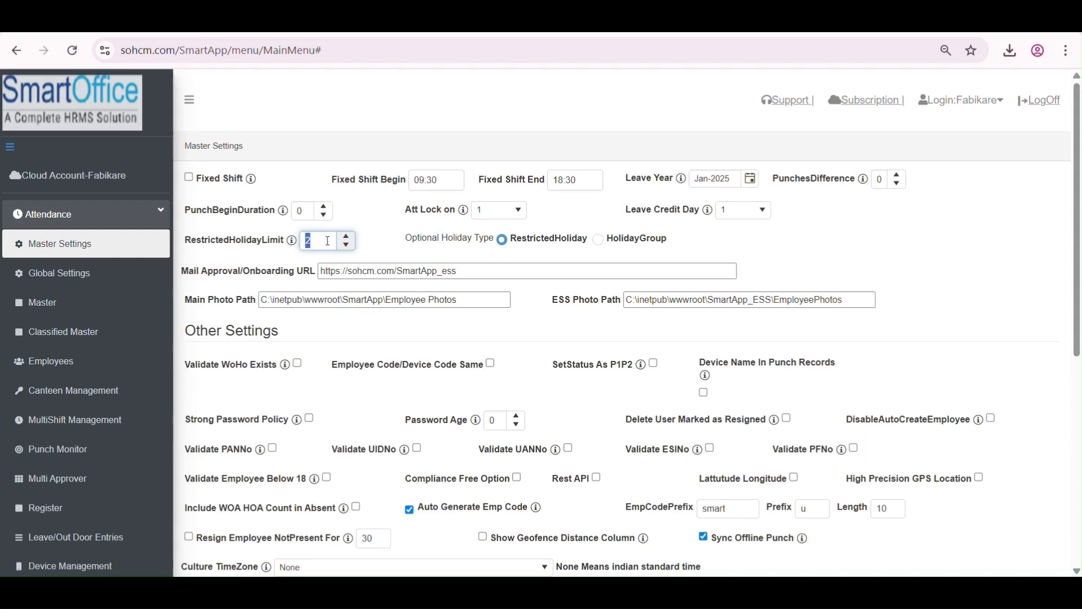
scroll(203, 260, down, 7)
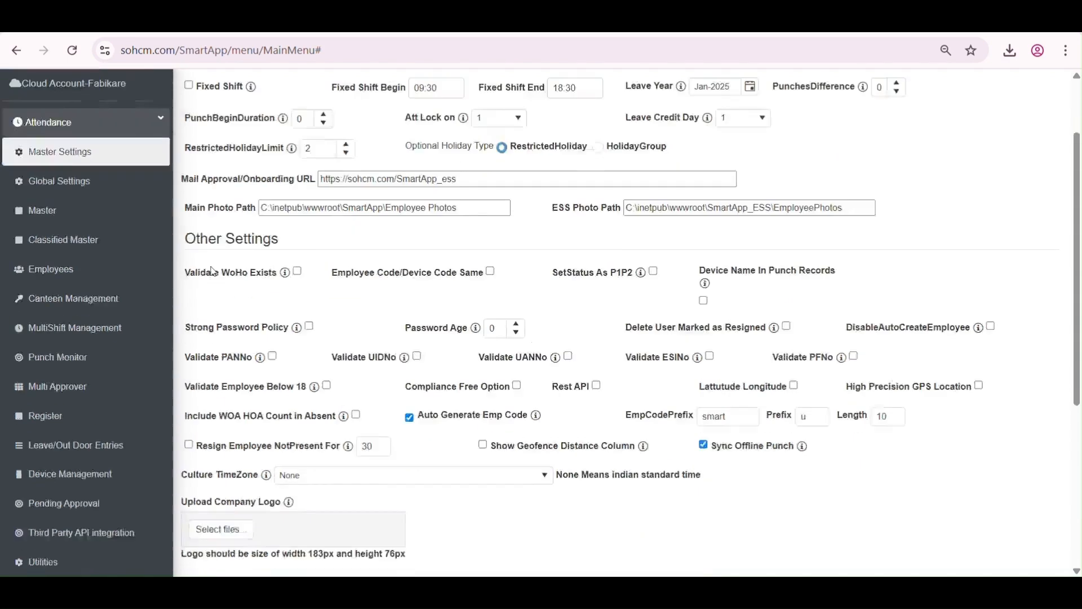
Save the Master Settings, dismiss the message and check the RestrictedHolidayLimit value.
click(214, 309)
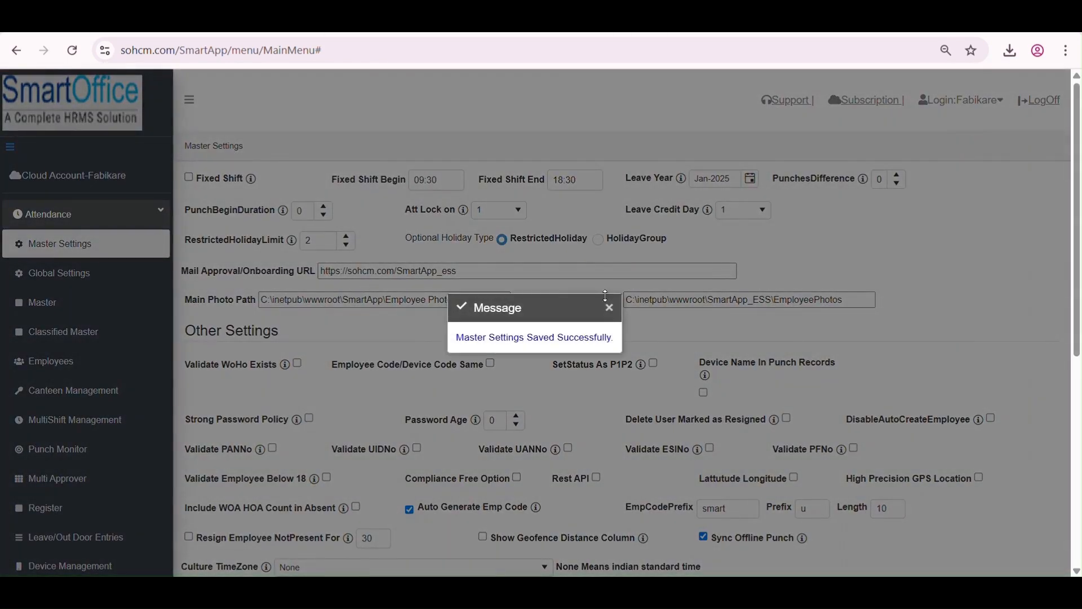
click(609, 307)
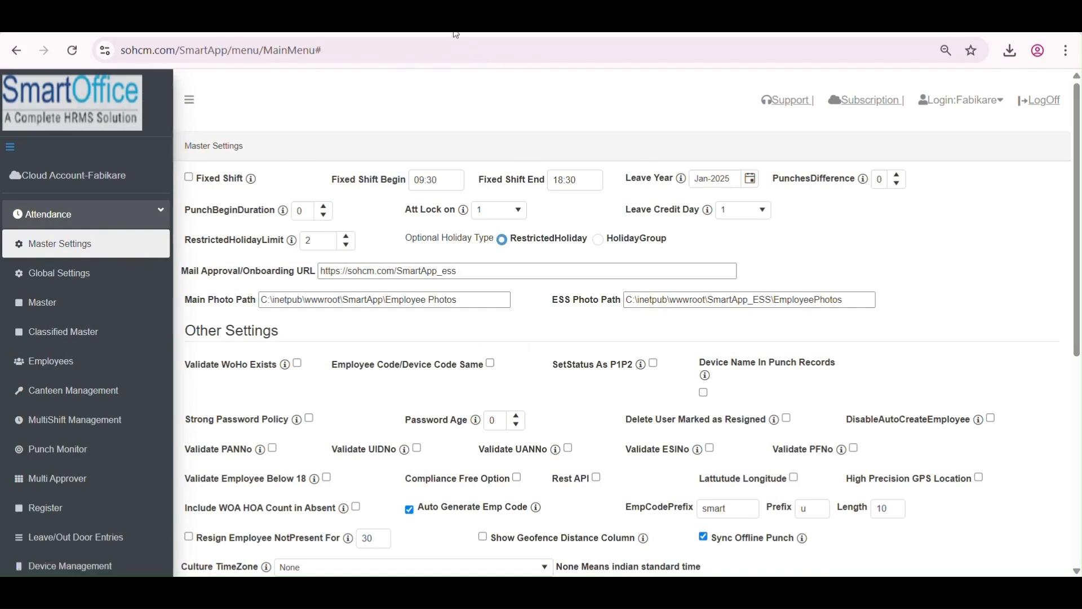
click(315, 243)
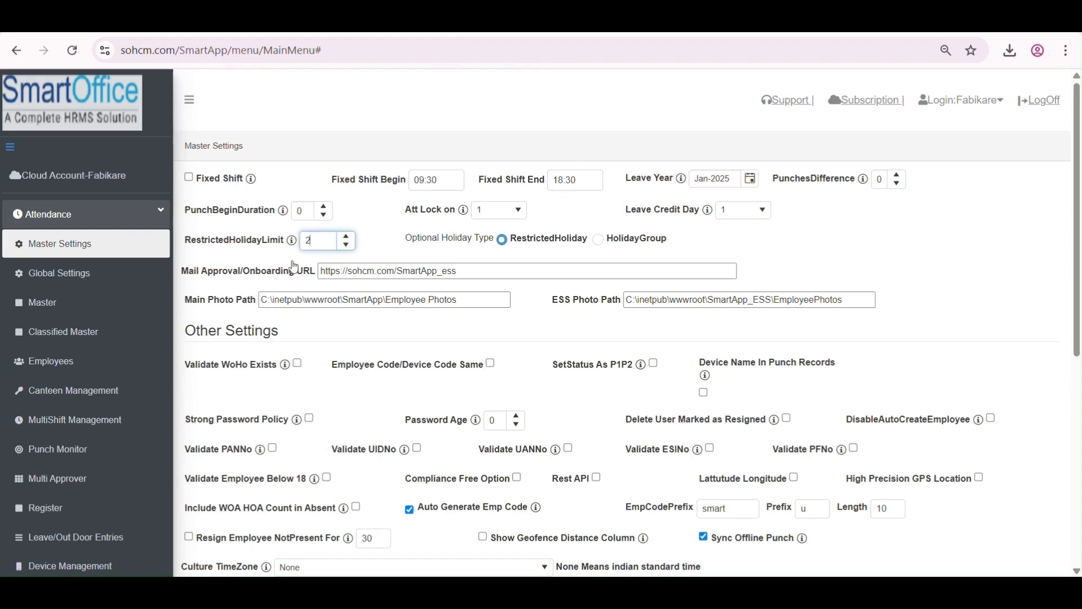
Open the Restricted Holiday leave type in Classified Master for editing, check its Yearly Limit under the other details, and save it.
click(80, 330)
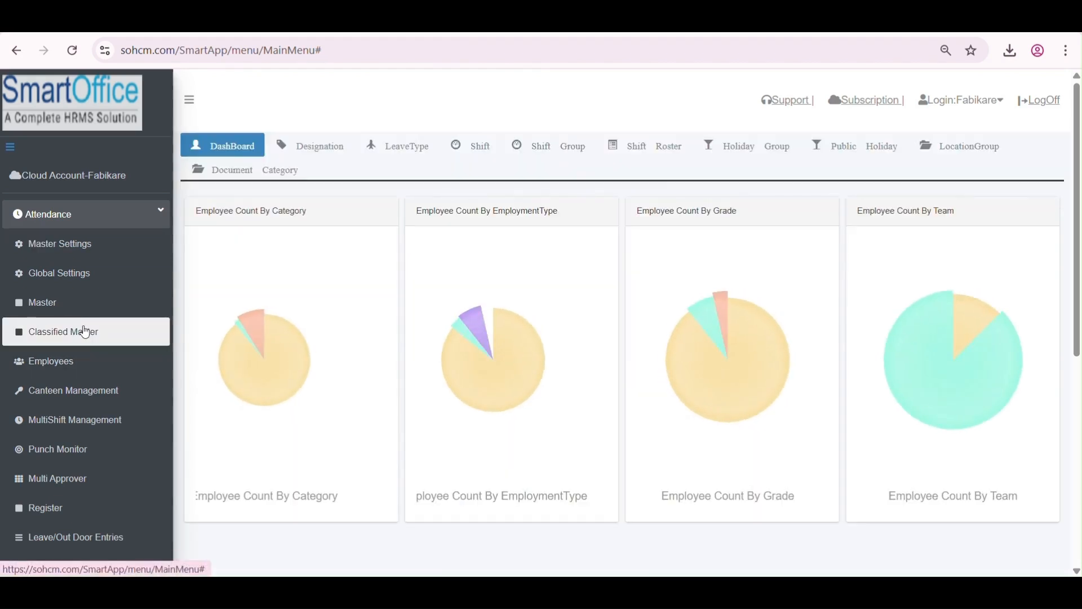
click(389, 148)
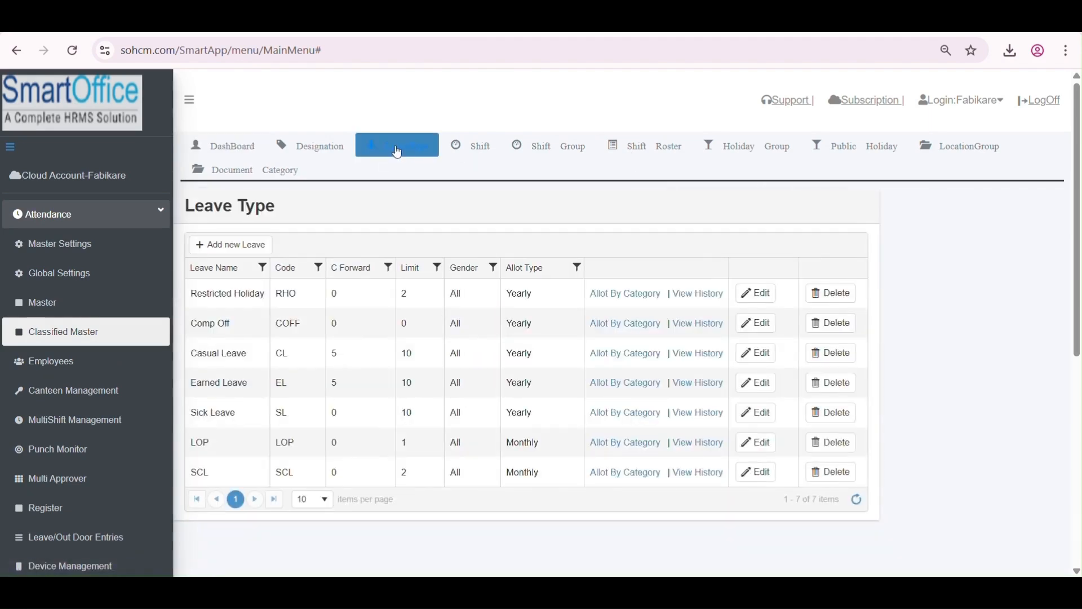
click(334, 305)
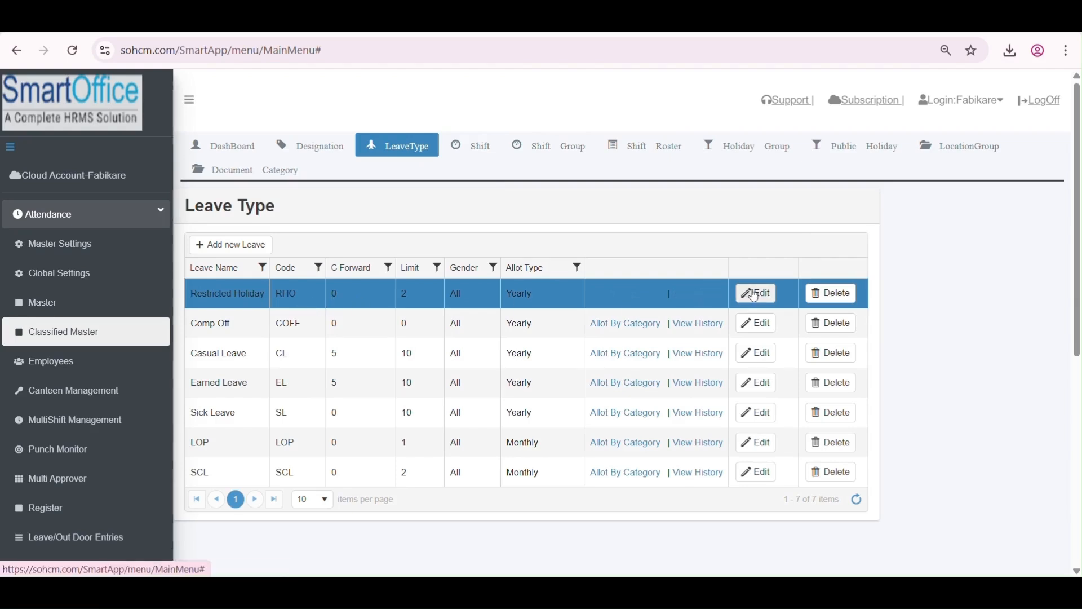
click(752, 294)
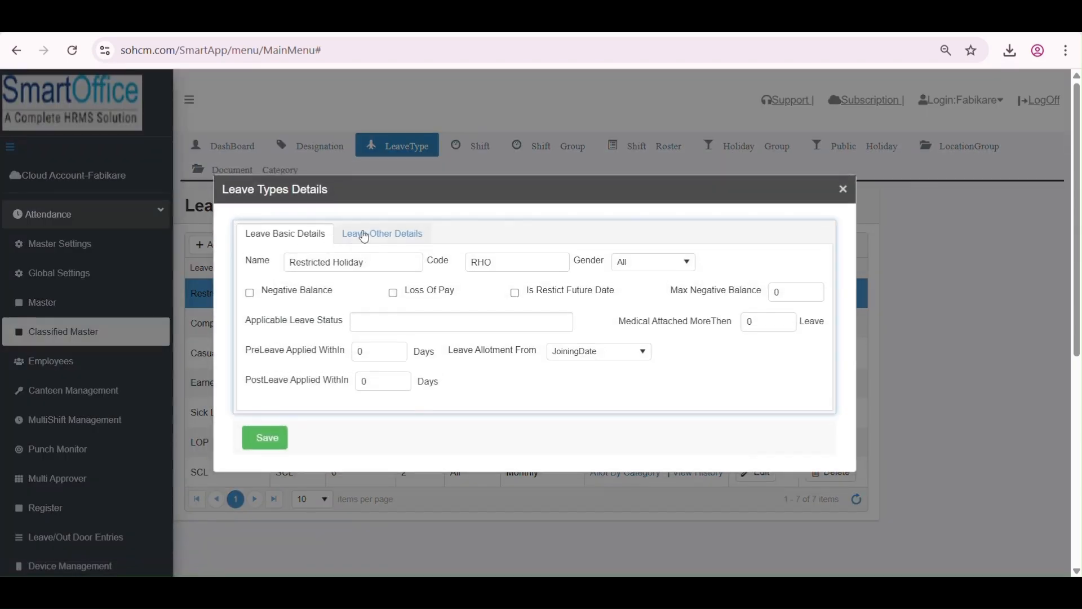
click(364, 235)
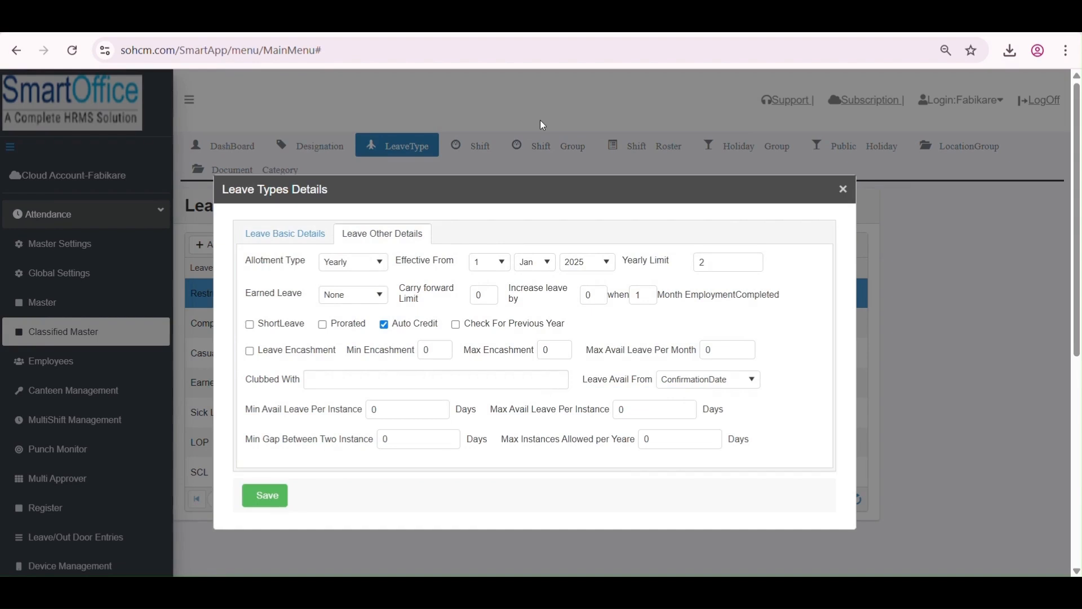
click(760, 269)
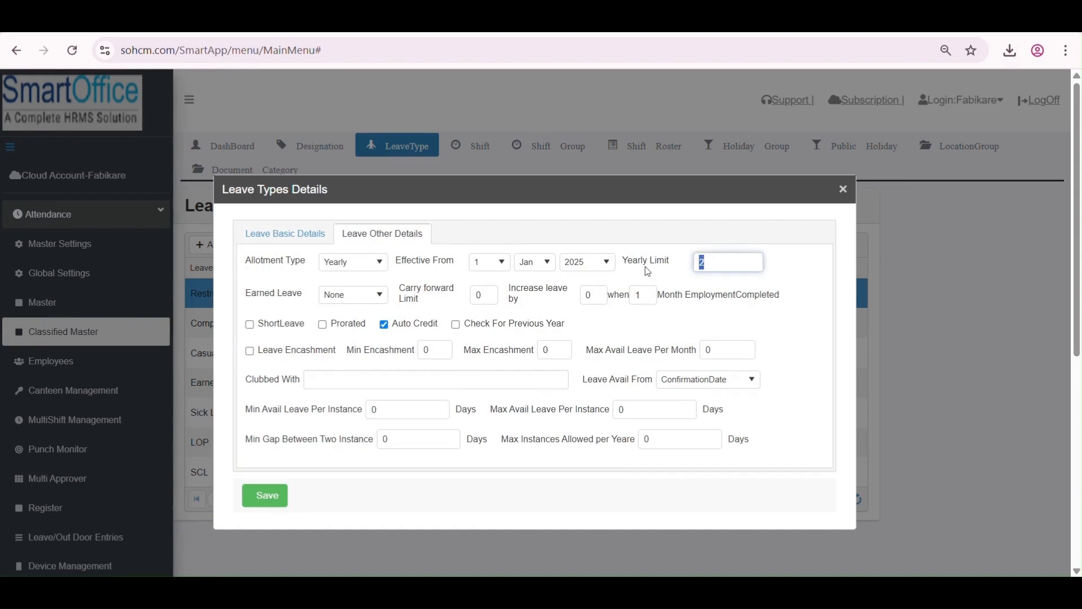
triple_click(779, 243)
click(785, 275)
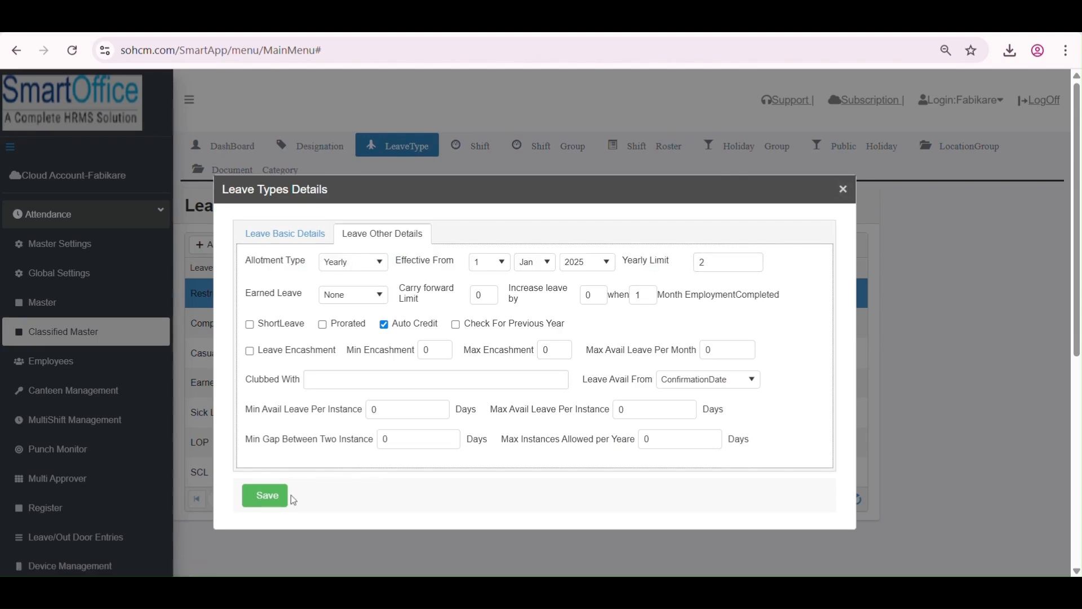
click(268, 498)
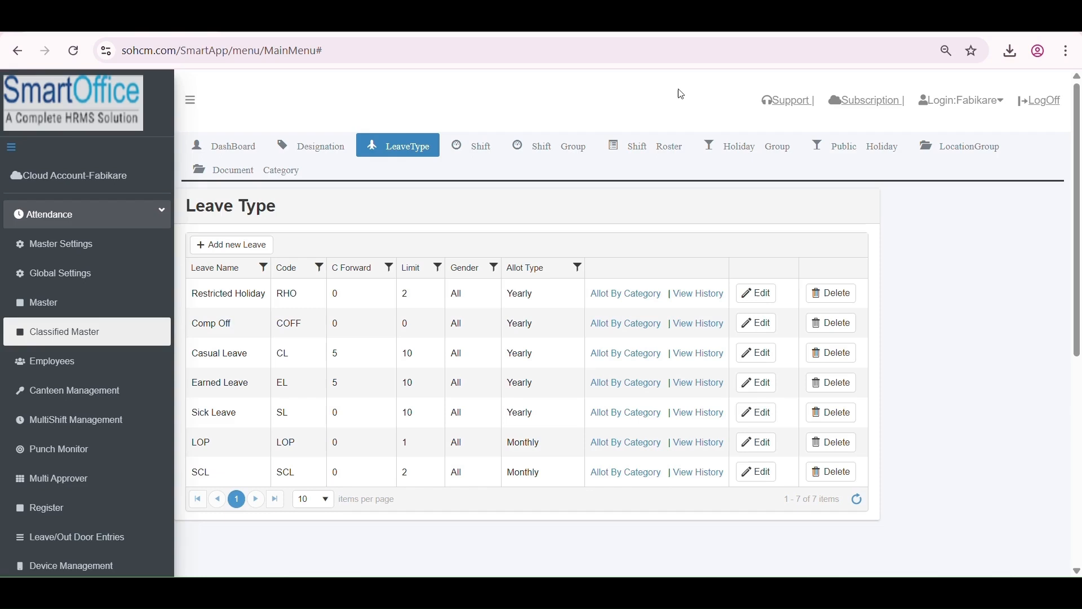
Open the saved "holiday group" format for importing selected employee details and check its name and HolidayGroup field.
scroll(84, 450, down, 4)
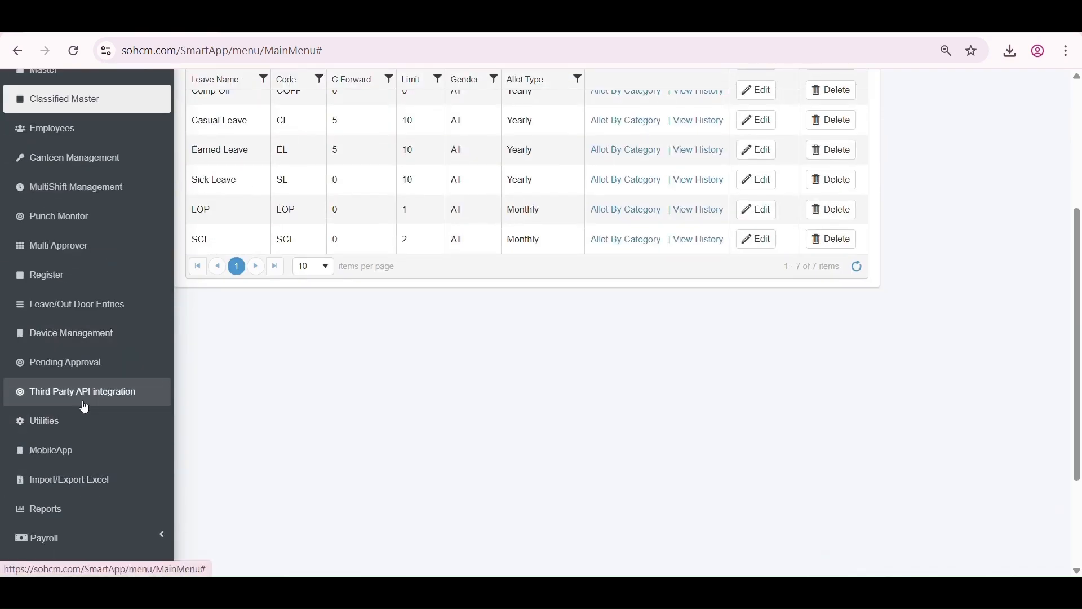
click(89, 479)
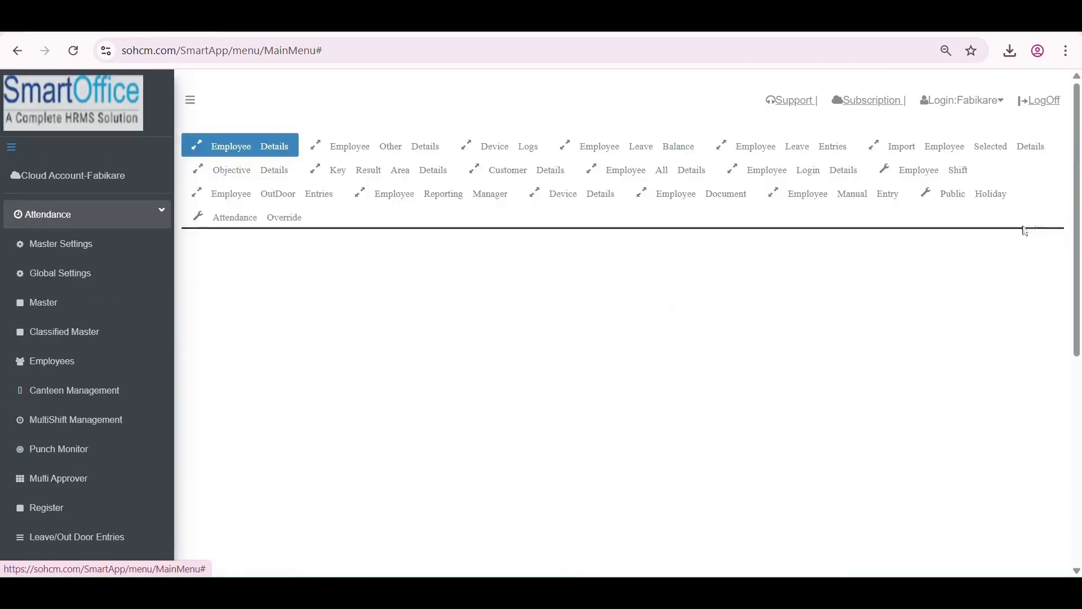
click(965, 151)
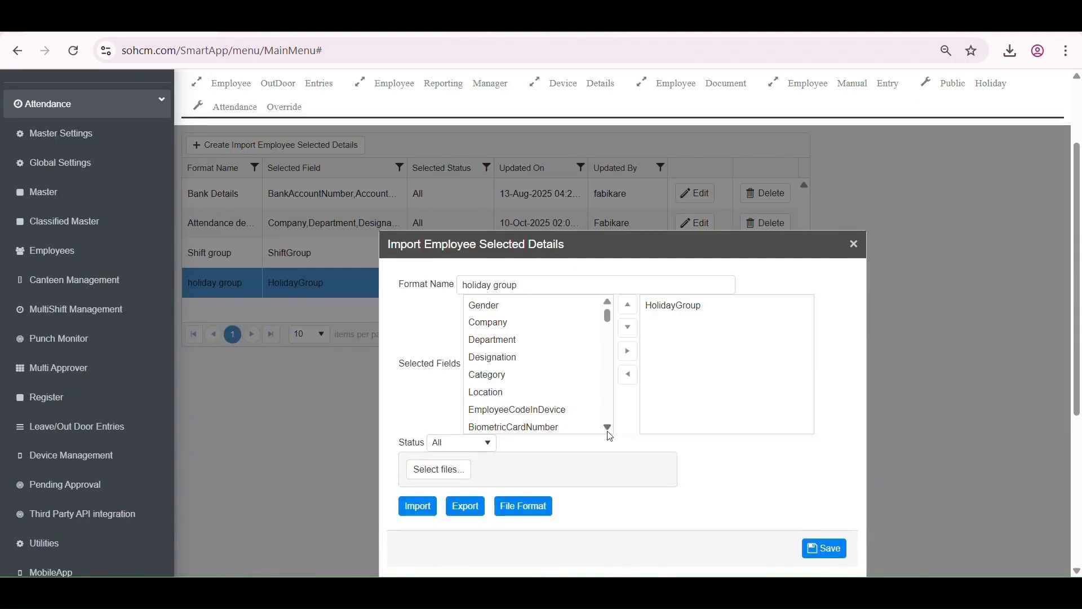
triple_click(465, 285)
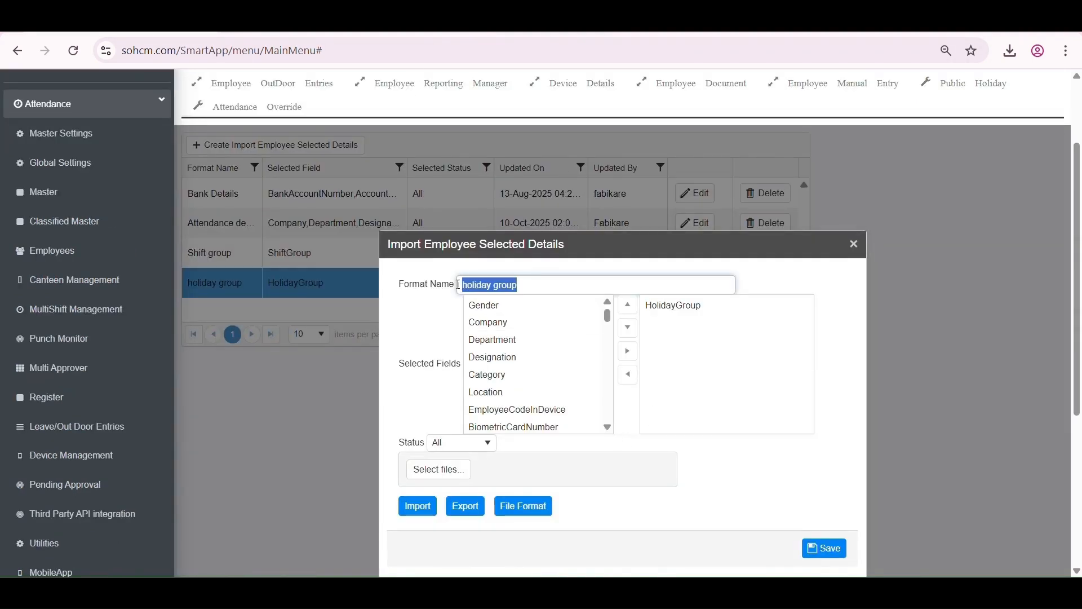
click(671, 306)
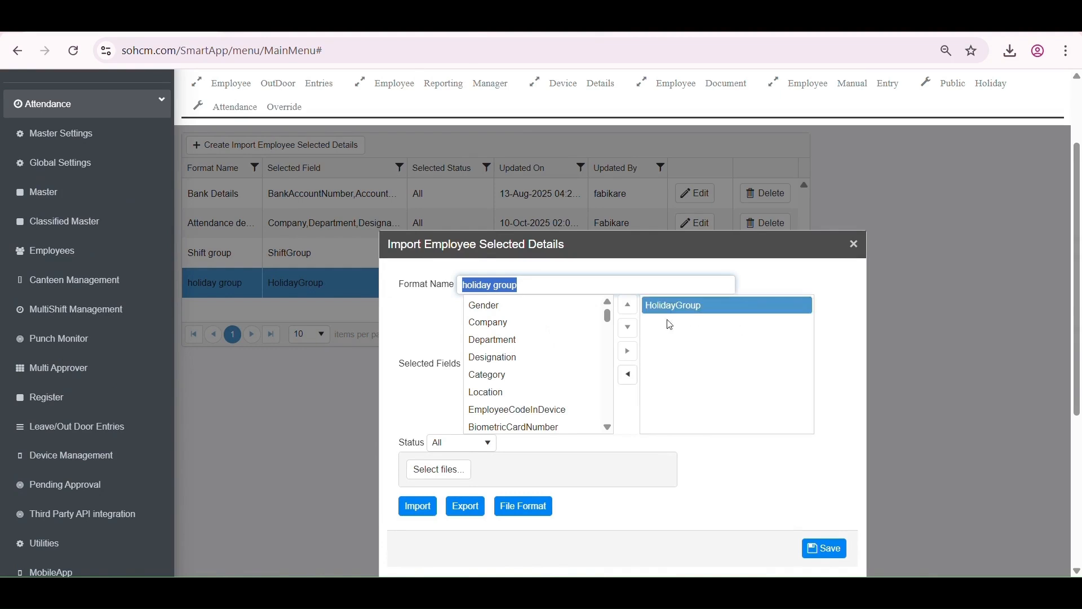
Download the file format for the holiday group import, open it in Excel and widen the EmployeeCode column.
click(525, 508)
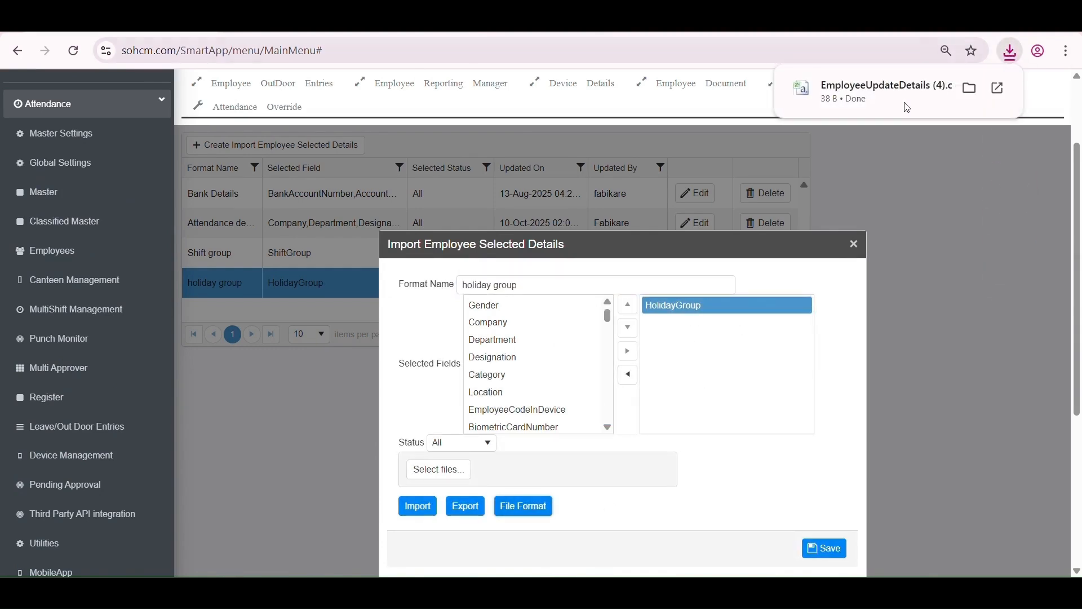
click(909, 101)
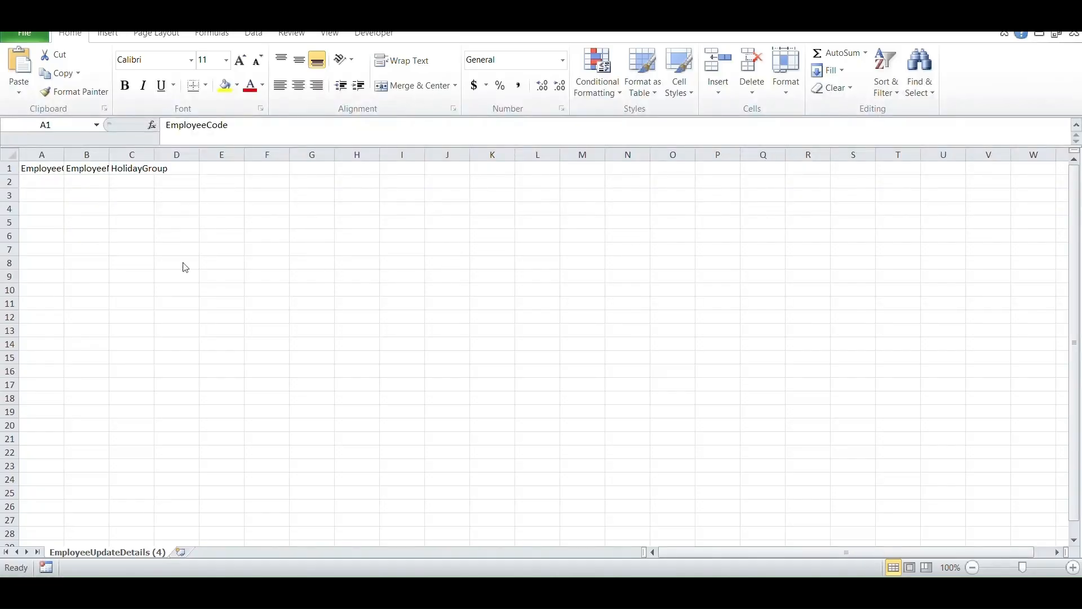
double_click(63, 154)
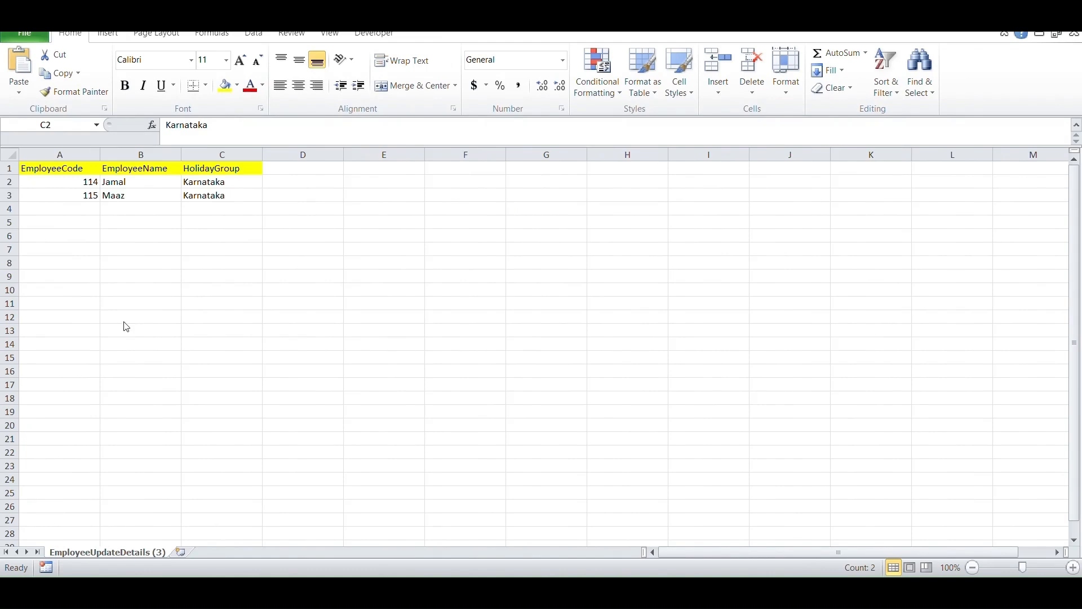
Check the employee codes and Karnataka holiday group entries in EmployeeUpdateDetails (3), and save the file, keeping the CSV format.
drag(75, 186, 86, 193)
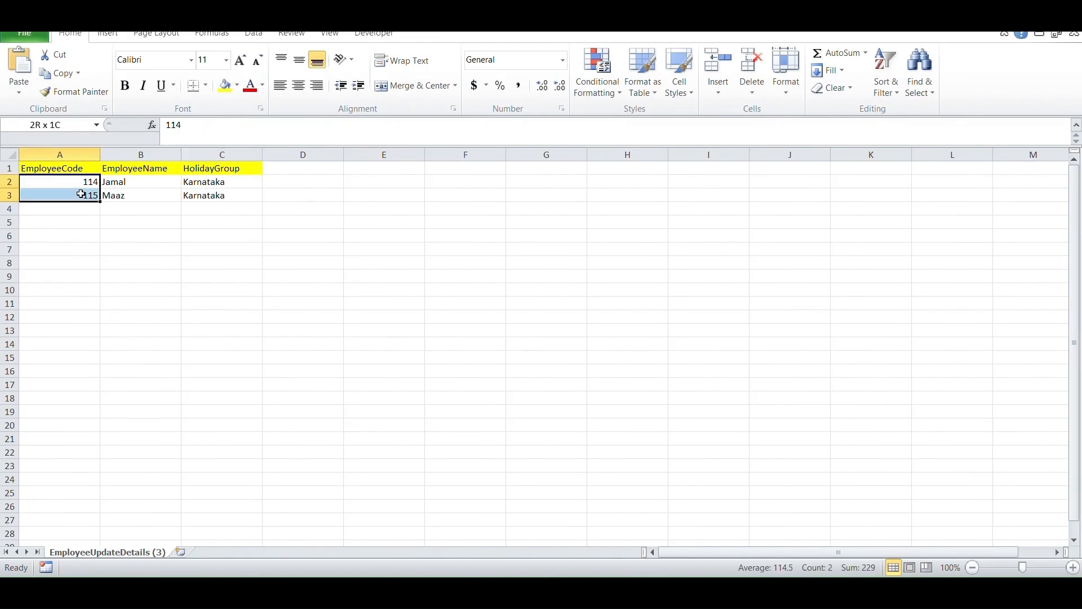
click(240, 179)
drag(239, 187, 239, 196)
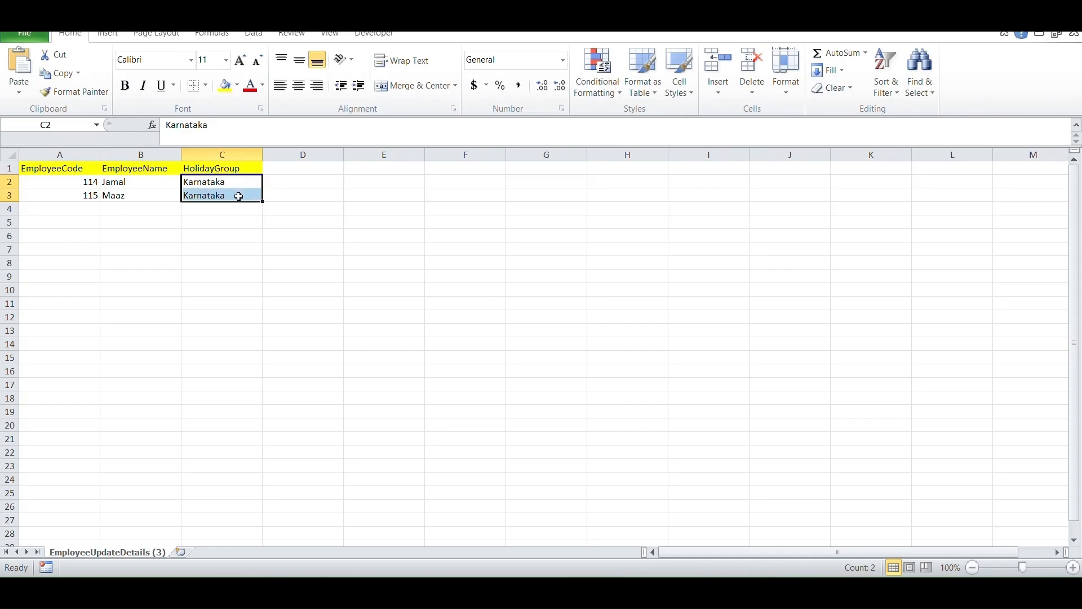
click(221, 246)
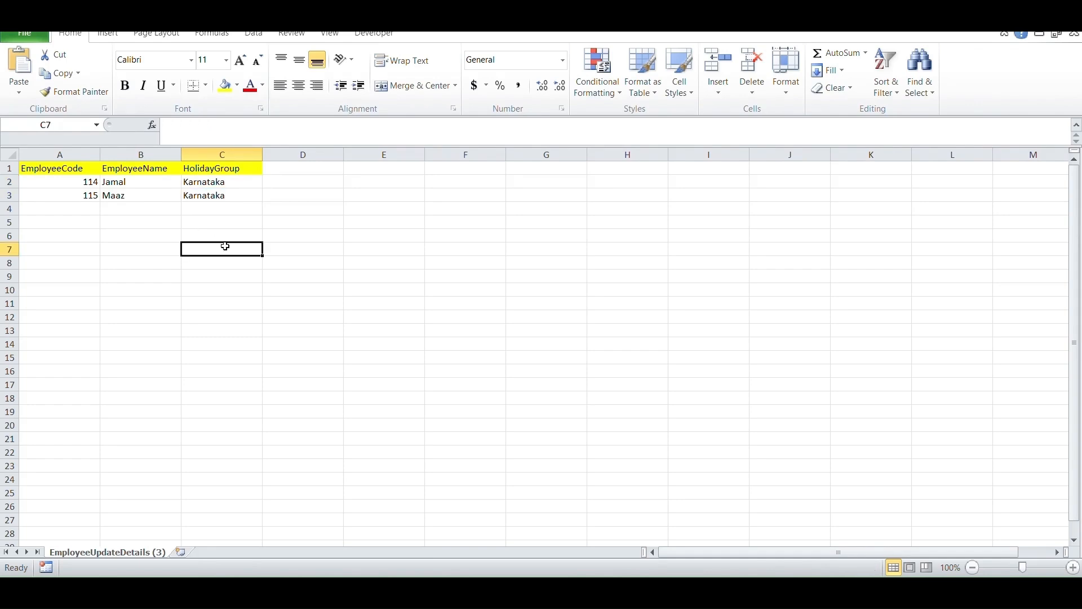
key(ctrl+s)
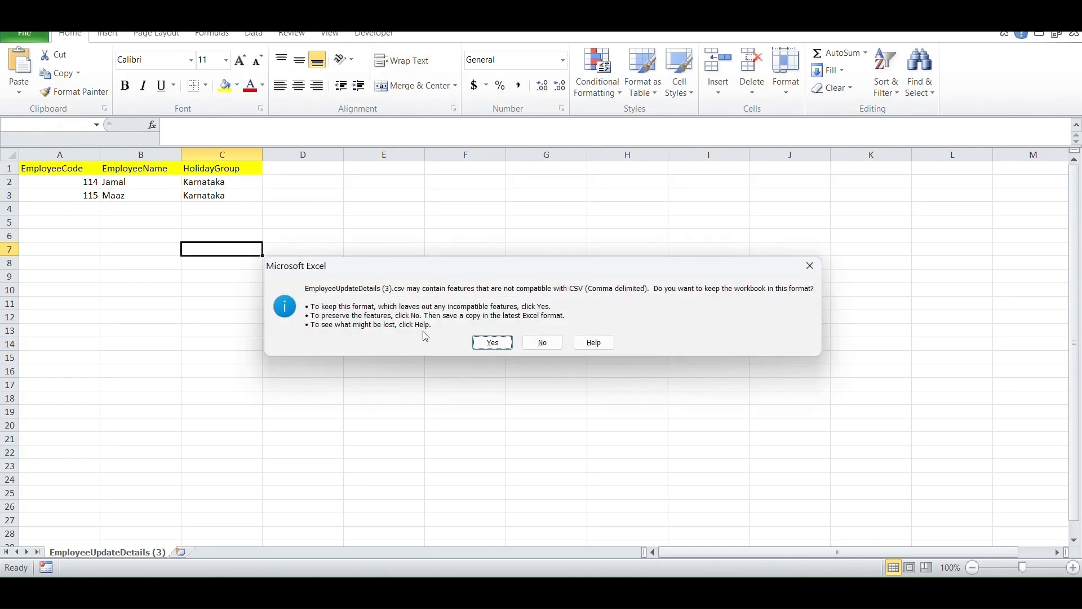
click(504, 342)
Switch back to the SmartOffice admin site and import the EmployeeUpdateDetails (3) file into the holiday group format.
key(alt+Tab)
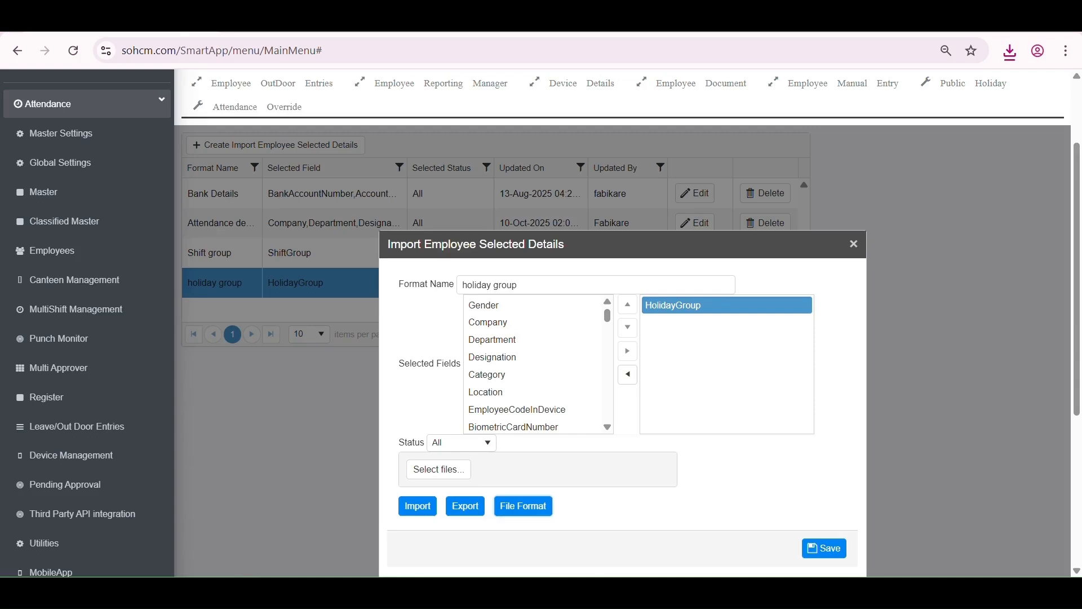
click(454, 471)
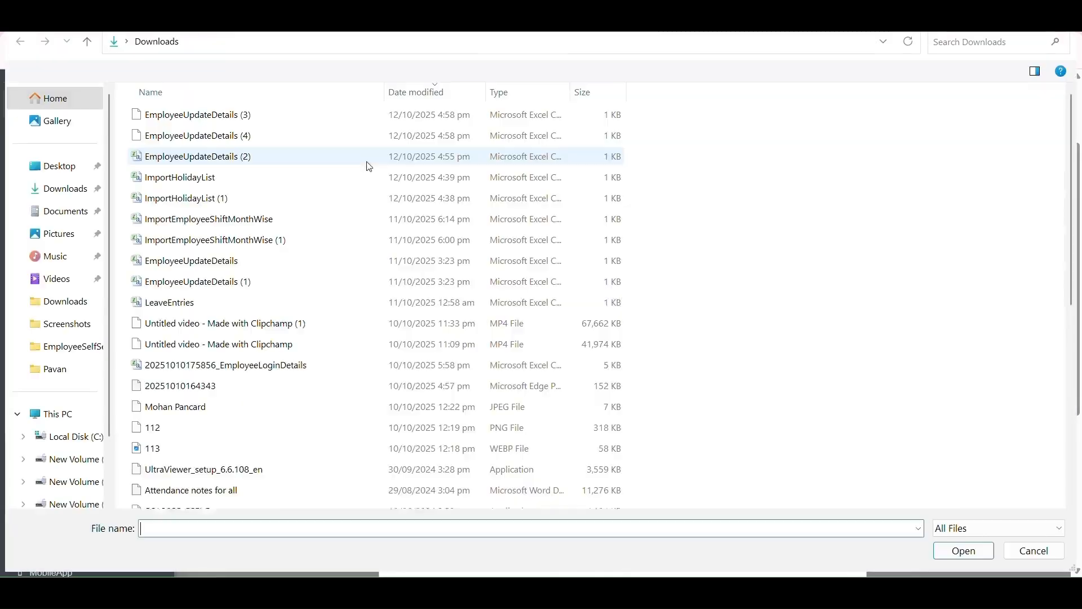
double_click(225, 114)
click(405, 542)
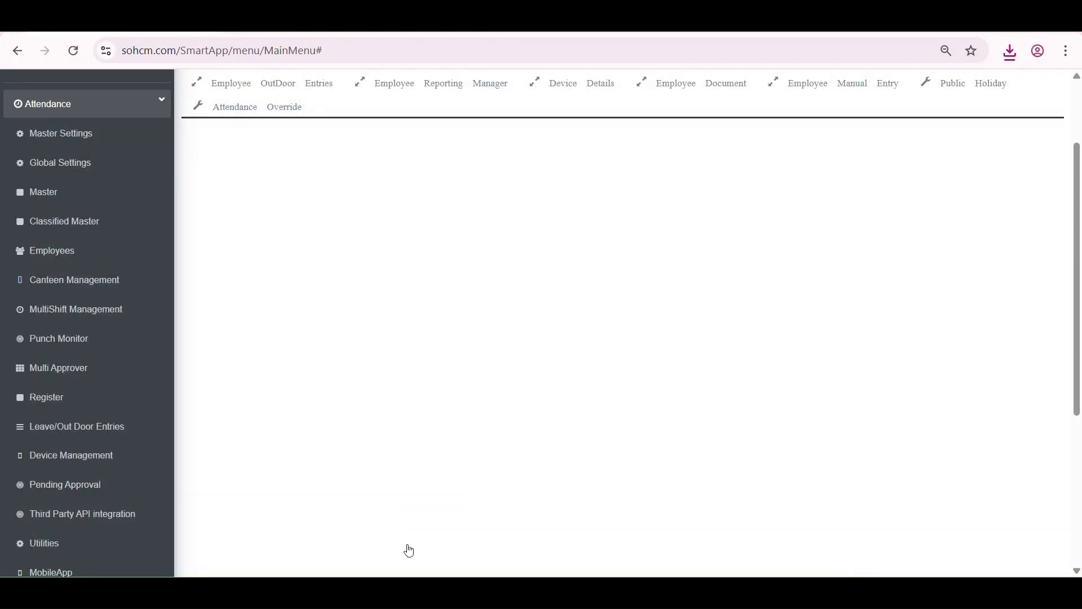
Check the Holiday Group assigned to employee 114 in the Employee Details, and close the record.
click(480, 32)
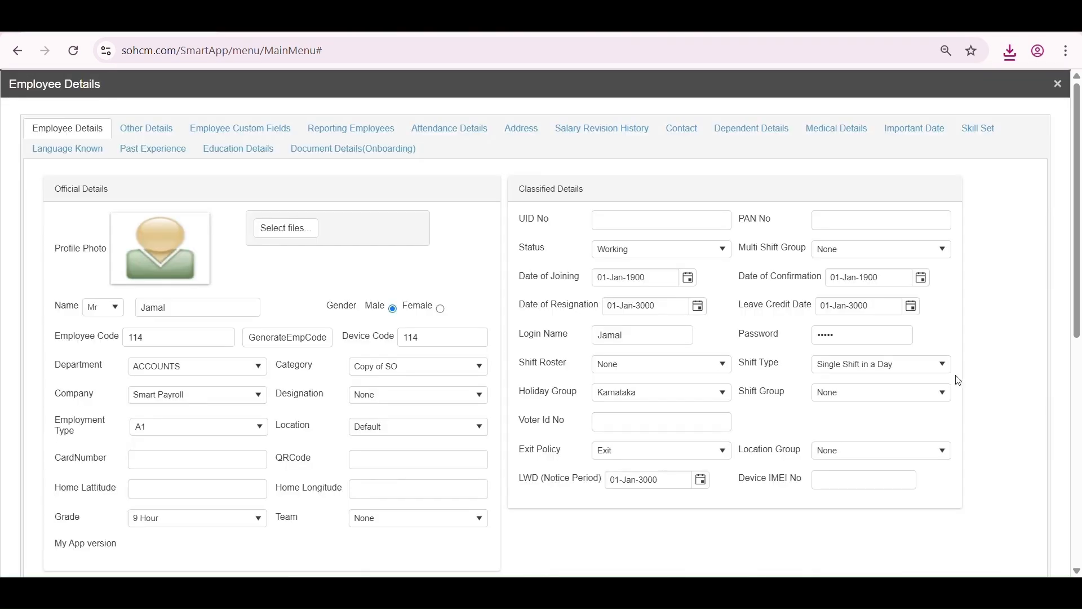
click(650, 398)
click(652, 402)
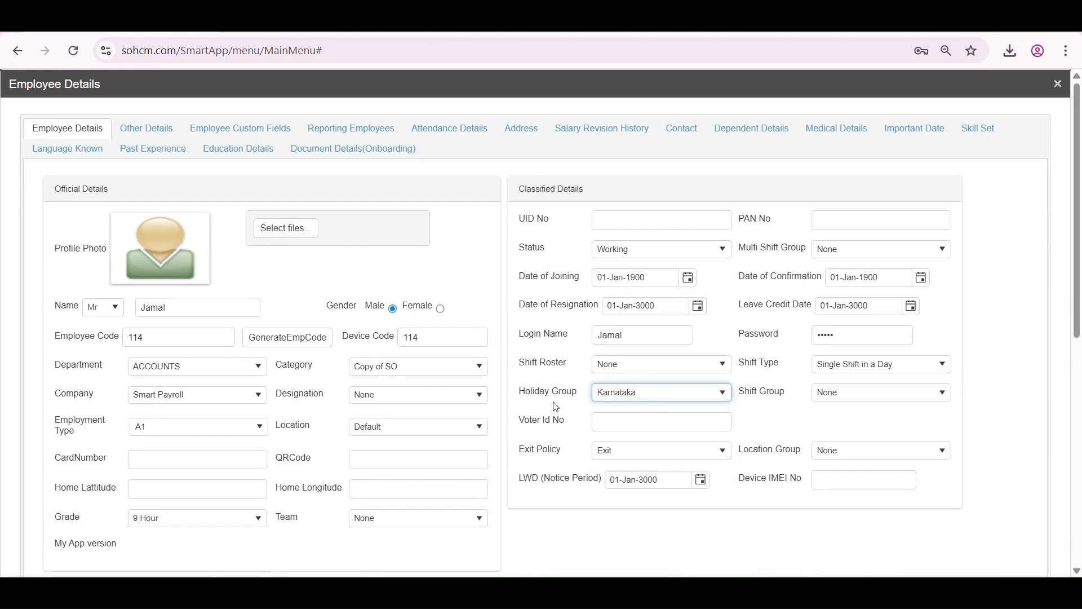
drag(578, 391, 526, 393)
click(534, 403)
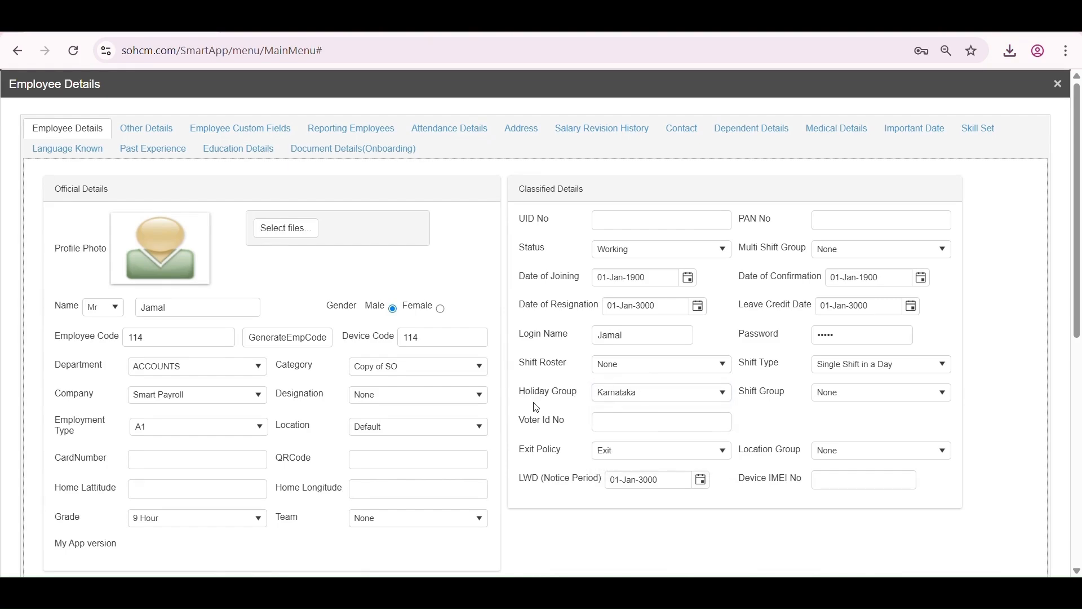
scroll(678, 391, down, 3)
scroll(680, 391, up, 3)
click(1057, 84)
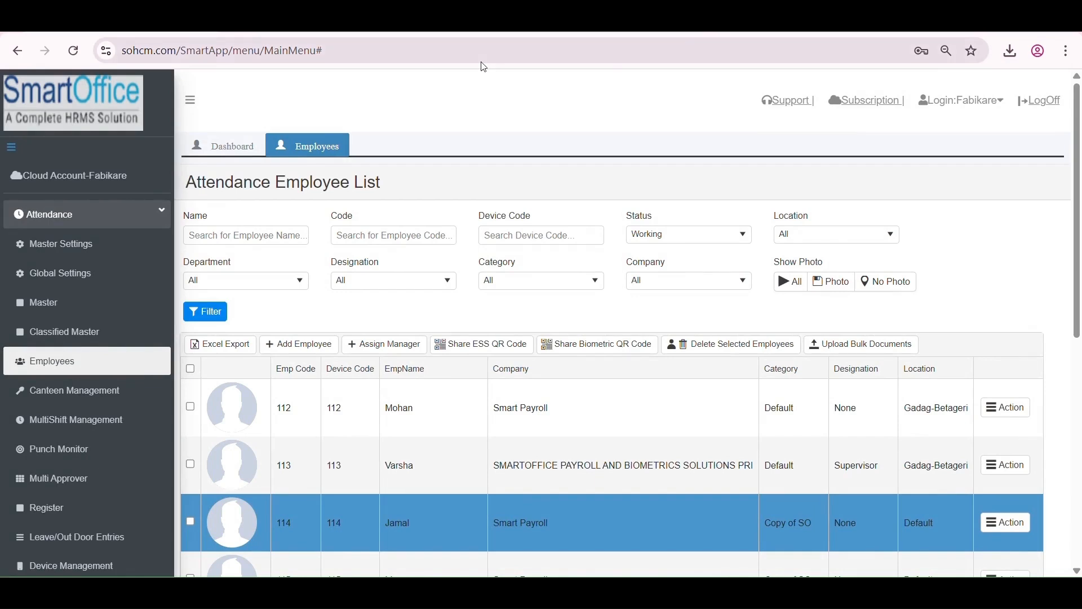